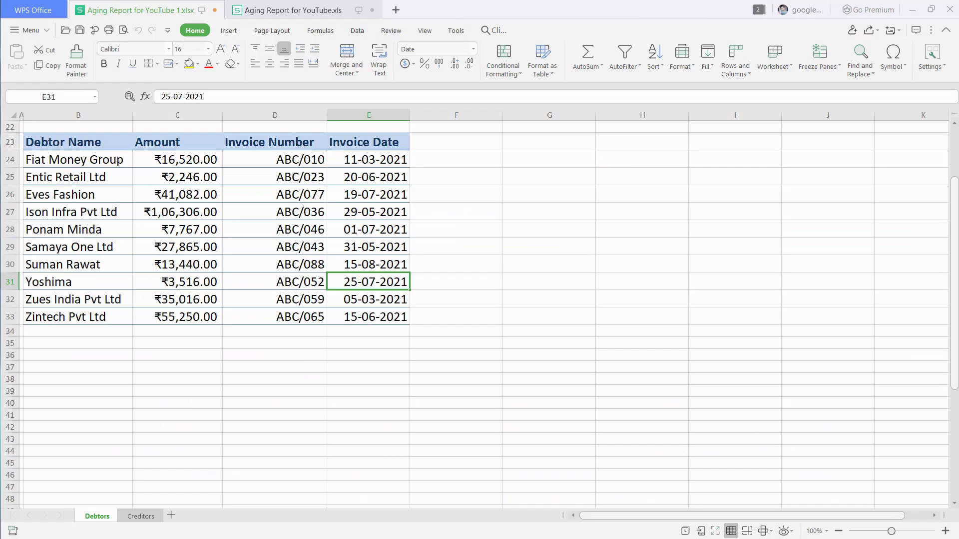
# Review the Debtors table, then switch to the Creditors sheet and review its invoice table.
pyautogui.moveTo(64, 142); pyautogui.dragTo(367, 317)
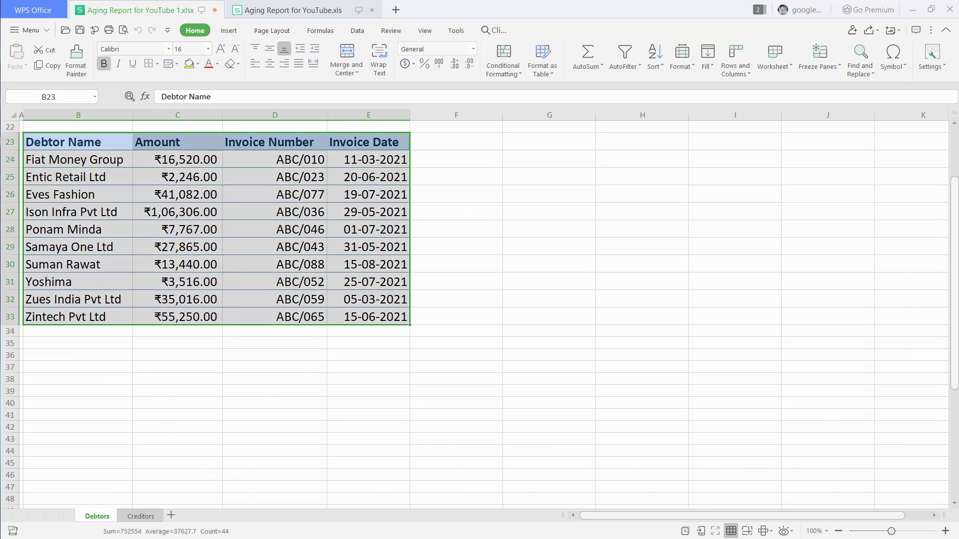
pyautogui.click(274, 367)
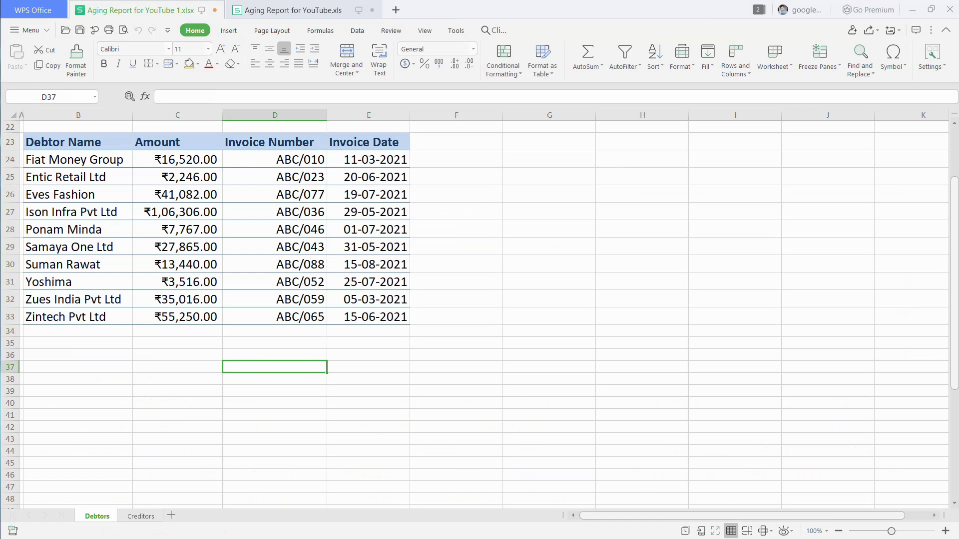
pyautogui.click(140, 516)
pyautogui.moveTo(73, 142); pyautogui.dragTo(381, 317)
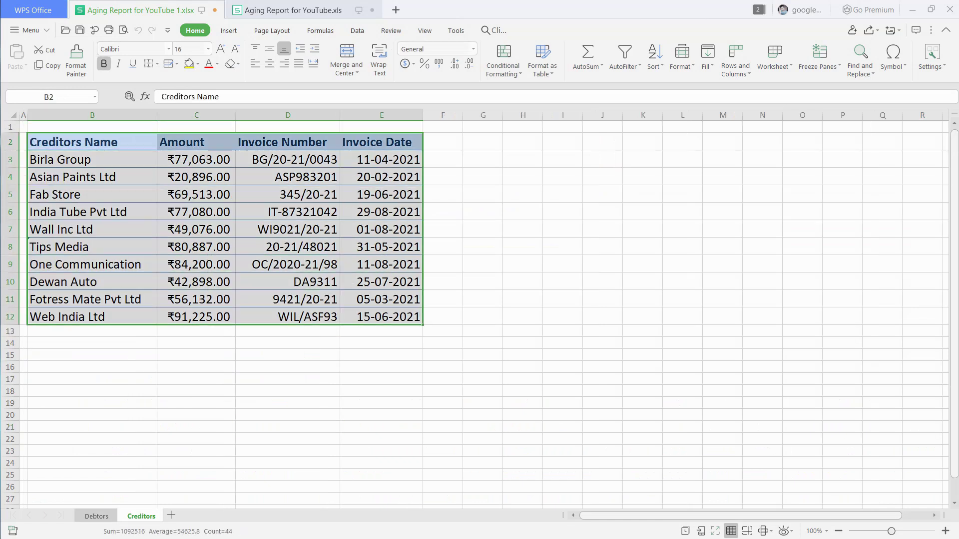
pyautogui.click(197, 391)
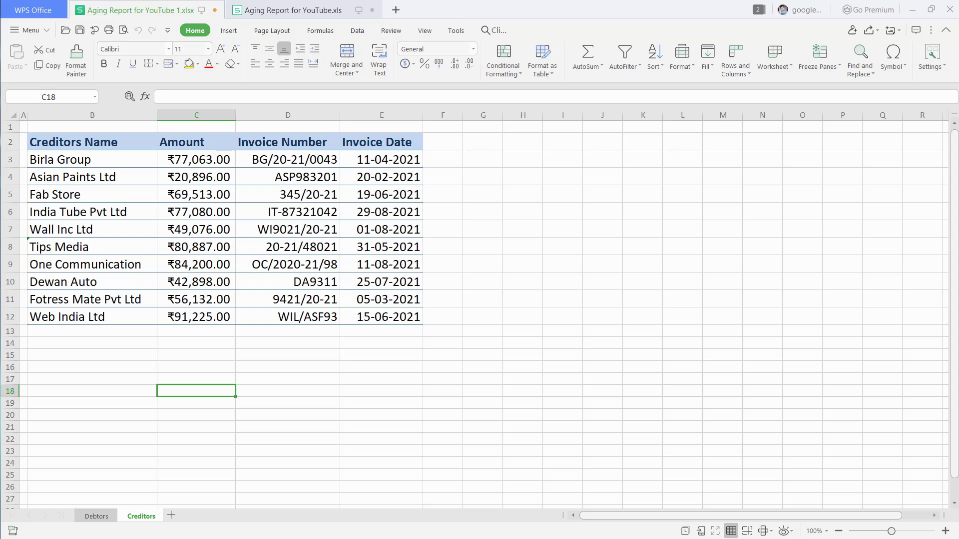
# Add Sheet5 with the ABC PVT LTD Receivable banner and a merged dark-blue Debtor Aging Analysis title.
pyautogui.hotkey('shift', 'F11')
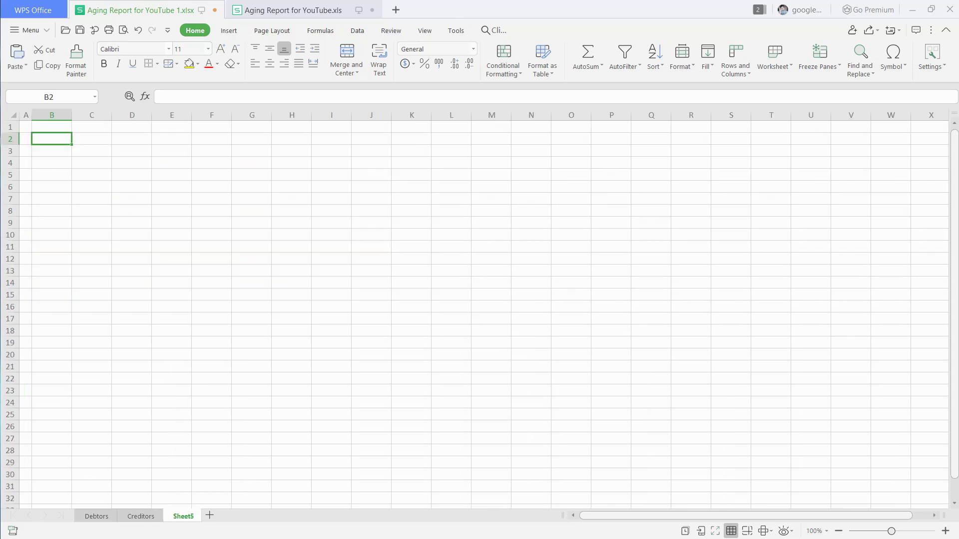
pyautogui.write('ABC PVT LTD Receivable')
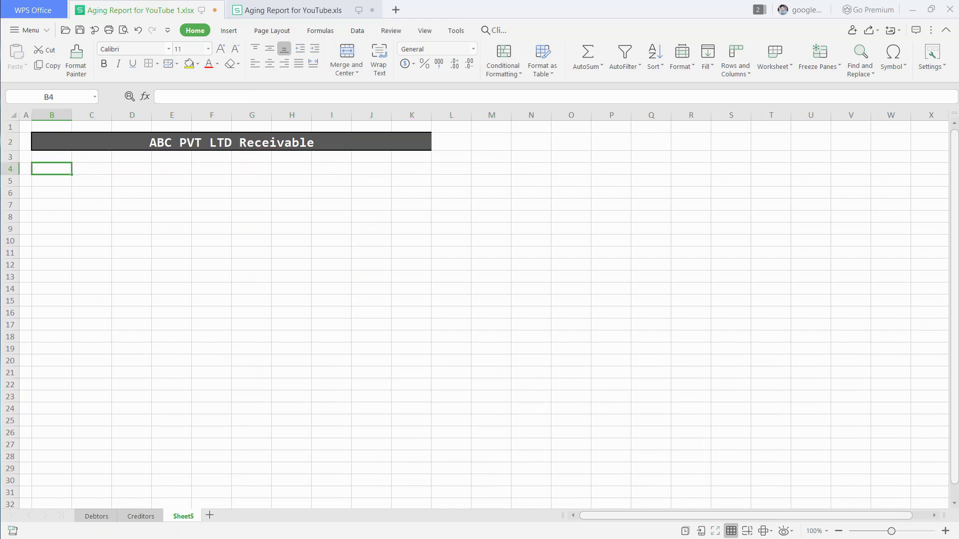
pyautogui.write('De')
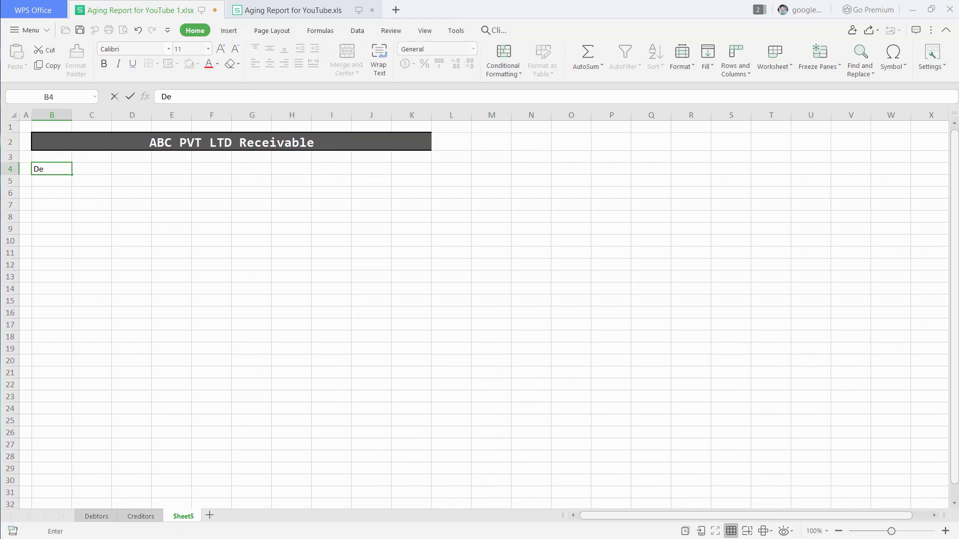
pyautogui.write('btor Ag')
pyautogui.write('ing Analysis')
pyautogui.press('Return')
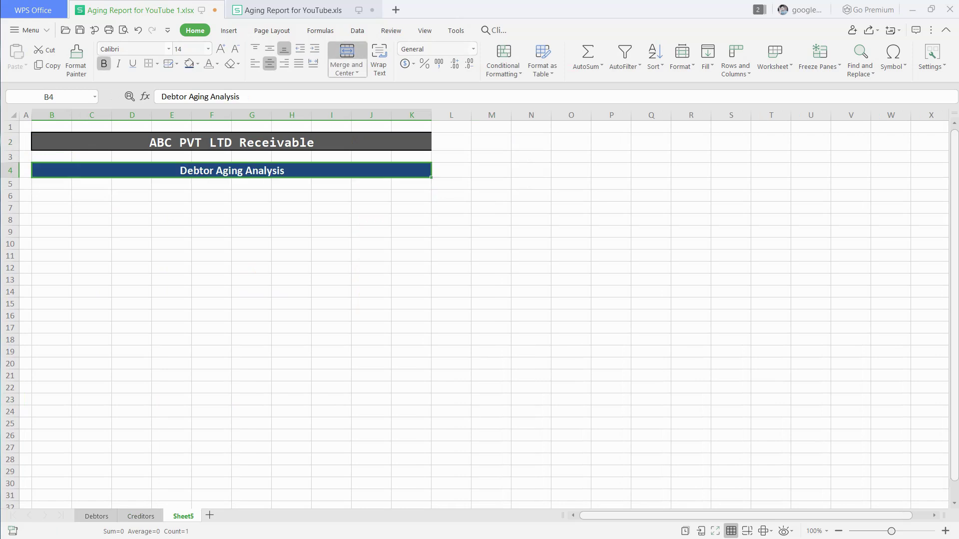
pyautogui.press('Down')
pyautogui.hotkey('ctrl', 'pageup')
pyautogui.hotkey('ctrl', 'pageup')
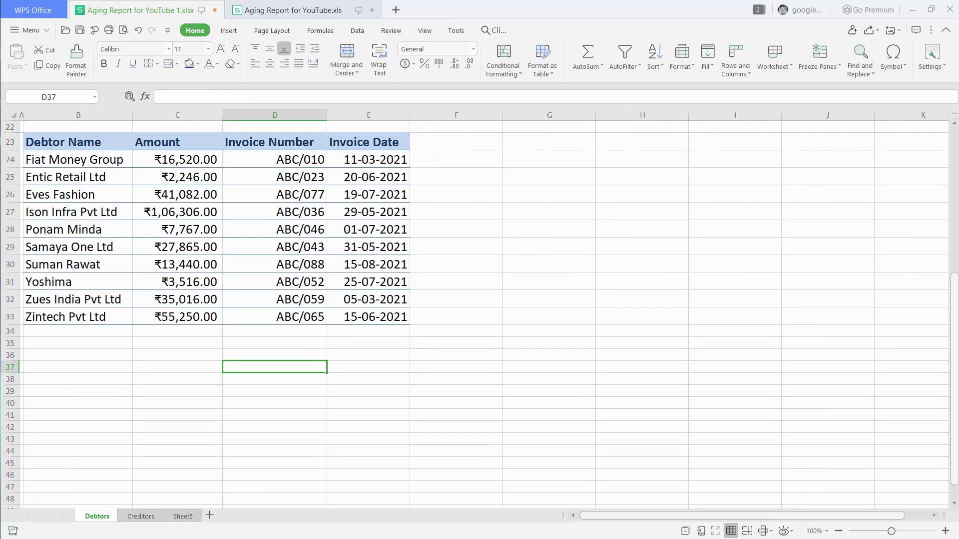
# Select the debtor table B23:E33 on the Debtors sheet.
pyautogui.click(78, 141)
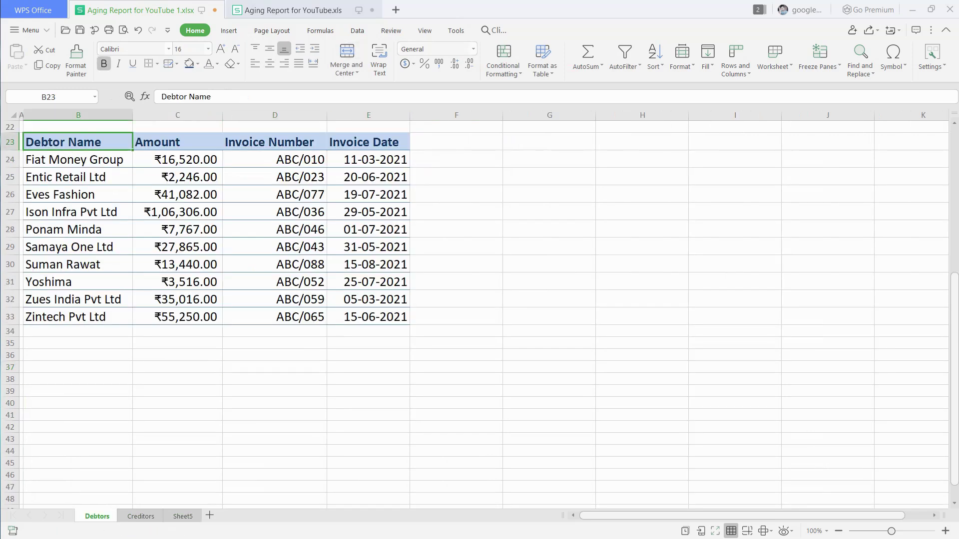
pyautogui.hotkey('shift', 'Right')
pyautogui.hotkey('shift', 'Right')
pyautogui.hotkey('shift', 'Right')
pyautogui.hotkey('shift', 'Down')
pyautogui.hotkey('shift', 'Down')
pyautogui.hotkey('shift', 'Down')
pyautogui.hotkey('shift', 'Down')
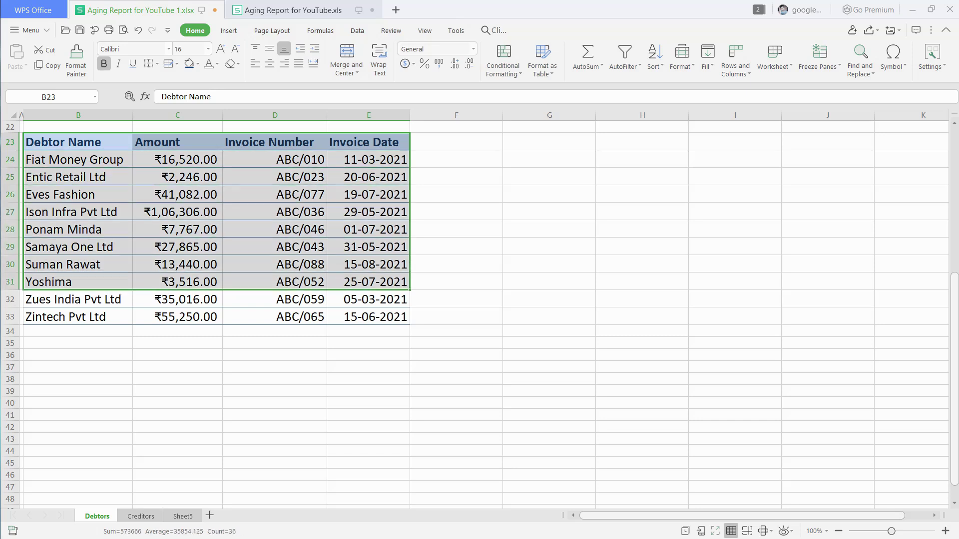
pyautogui.hotkey('shift', 'Down')
pyautogui.hotkey('shift', 'Down')
# Copy the debtor table to B6 on Sheet5 and autofit columns B:E.
pyautogui.hotkey('ctrl', 'c')
pyautogui.hotkey('ctrl', 'pagedown')
pyautogui.hotkey('ctrl', 'pagedown')
pyautogui.hotkey('ctrl', 'v')
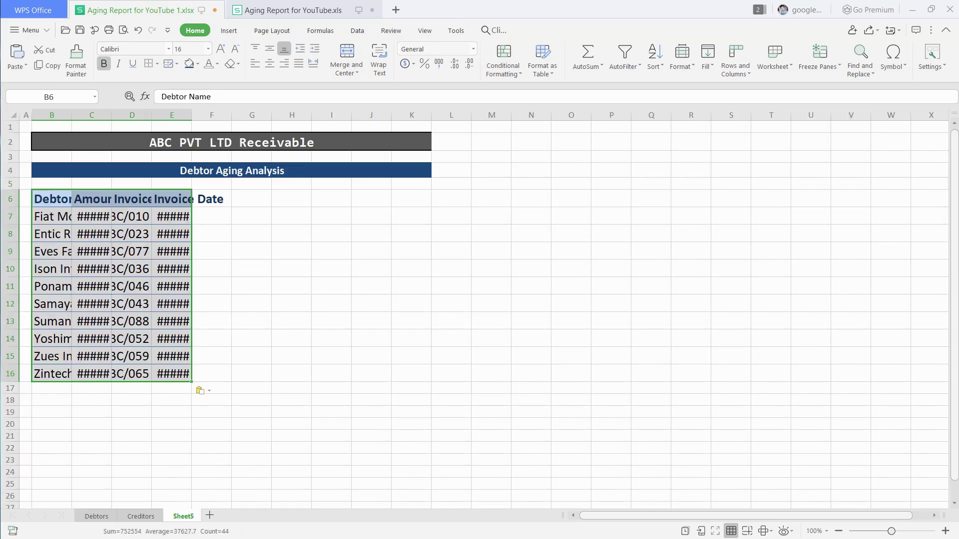
pyautogui.hotkey('alt', 'h')
pyautogui.press('o')
pyautogui.press('i')
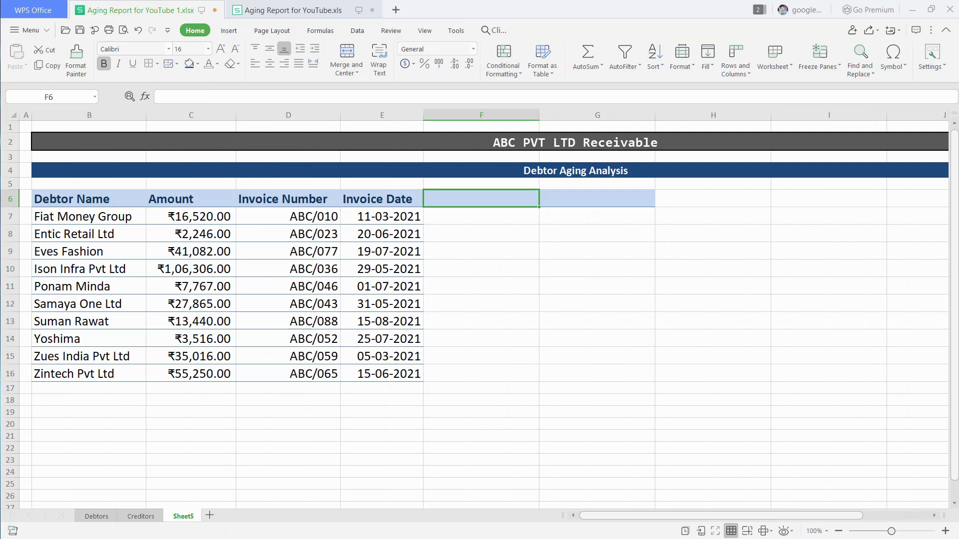
pyautogui.write('Days')
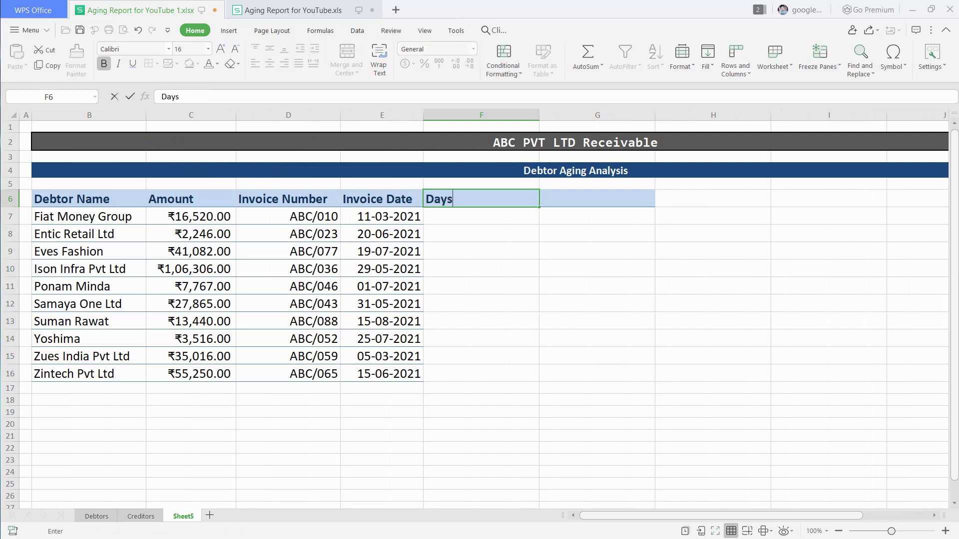
pyautogui.write(' Pending')
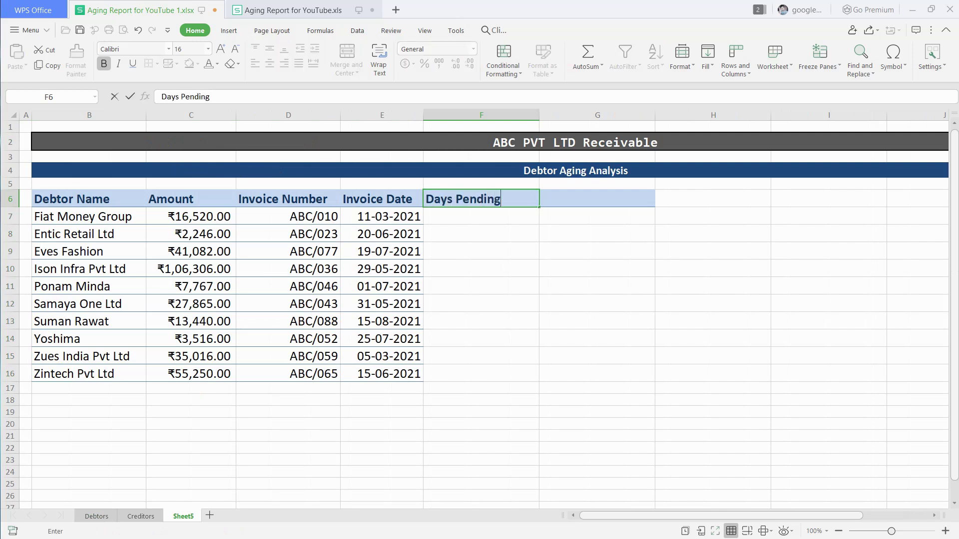
# Enter headings Days Pending, Less Than 30 Days through Greater Than 180 Days in F6:K6, widening column K.
pyautogui.press('Tab')
pyautogui.write('Less')
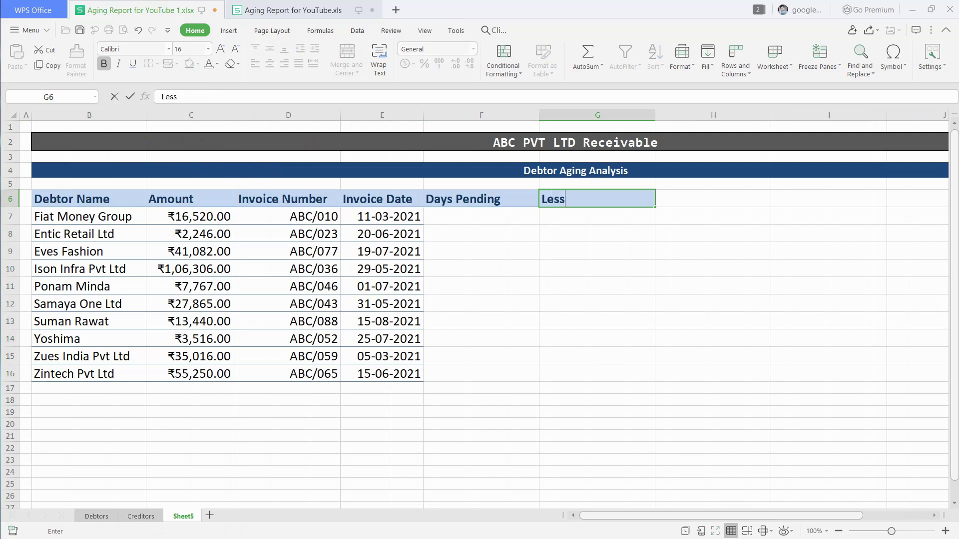
pyautogui.write(' than ')
pyautogui.write('30')
pyautogui.write(' d')
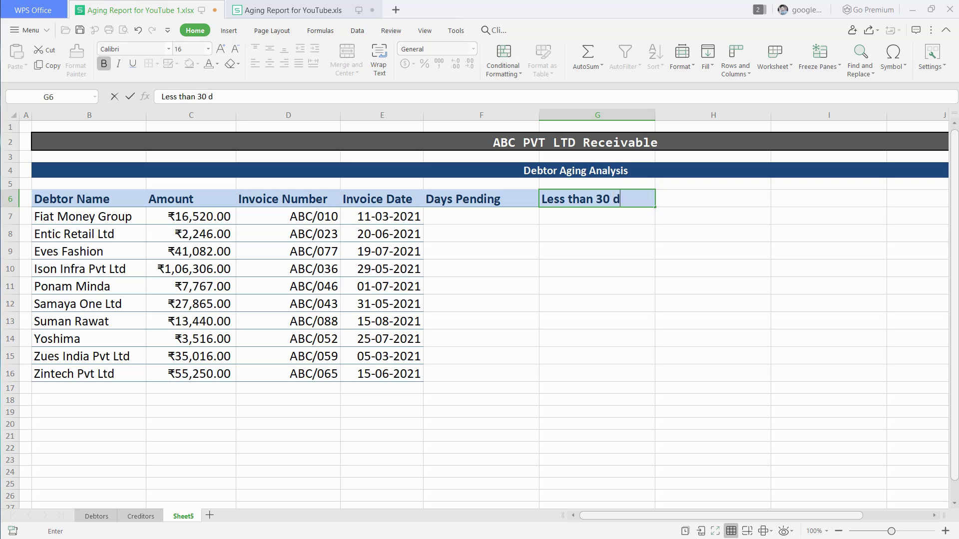
pyautogui.press('BackSpace')
pyautogui.write('d')
pyautogui.write('ays')
pyautogui.press('Tab')
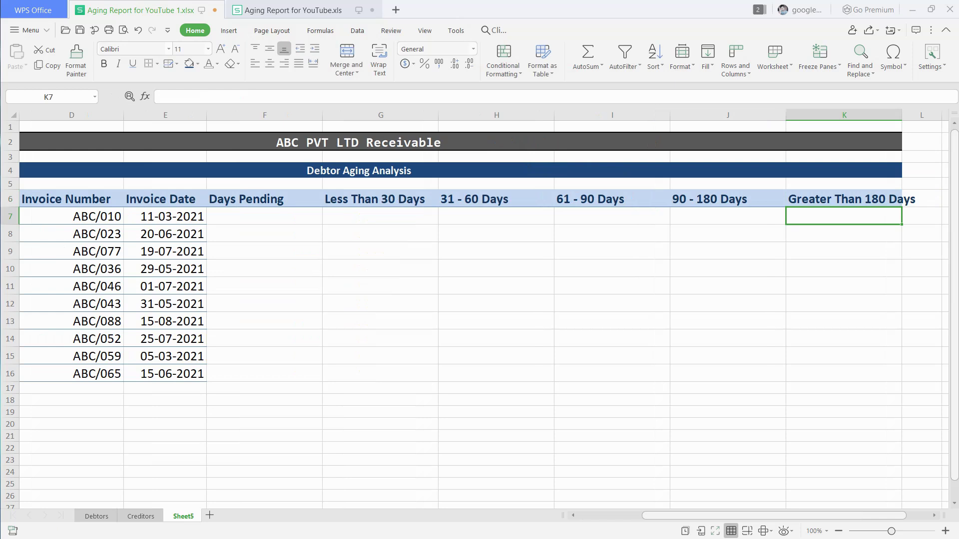
pyautogui.moveTo(903, 115); pyautogui.dragTo(923, 115)
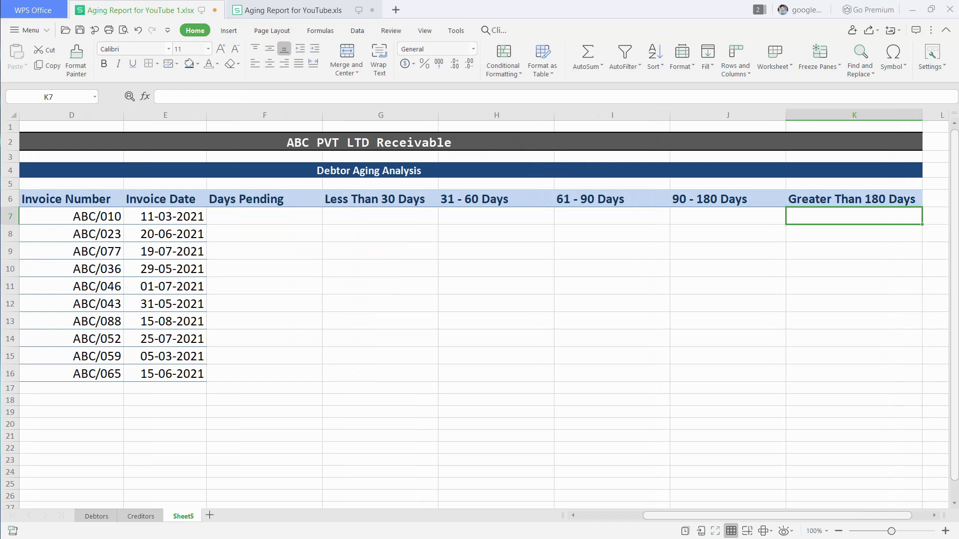
pyautogui.hscroll(-3, 479, 300)
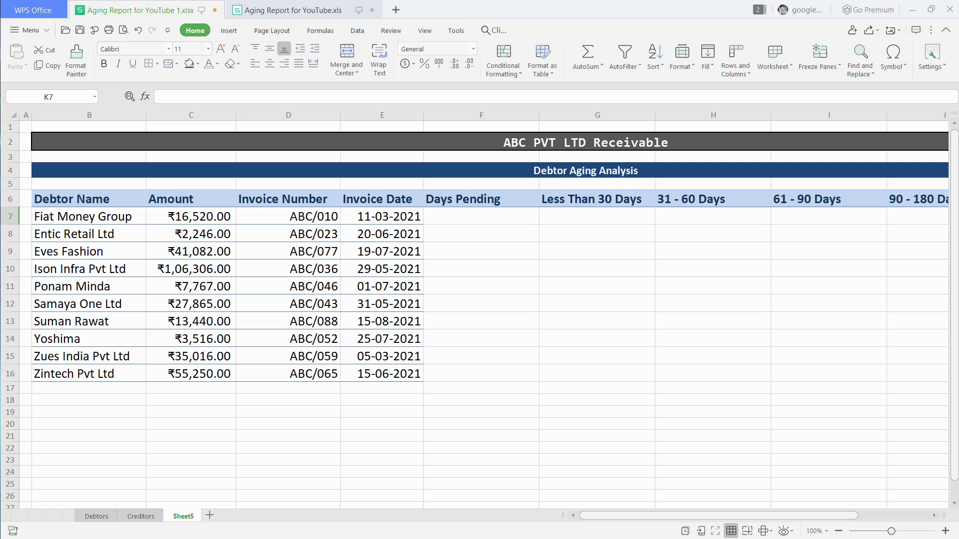
pyautogui.click(482, 217)
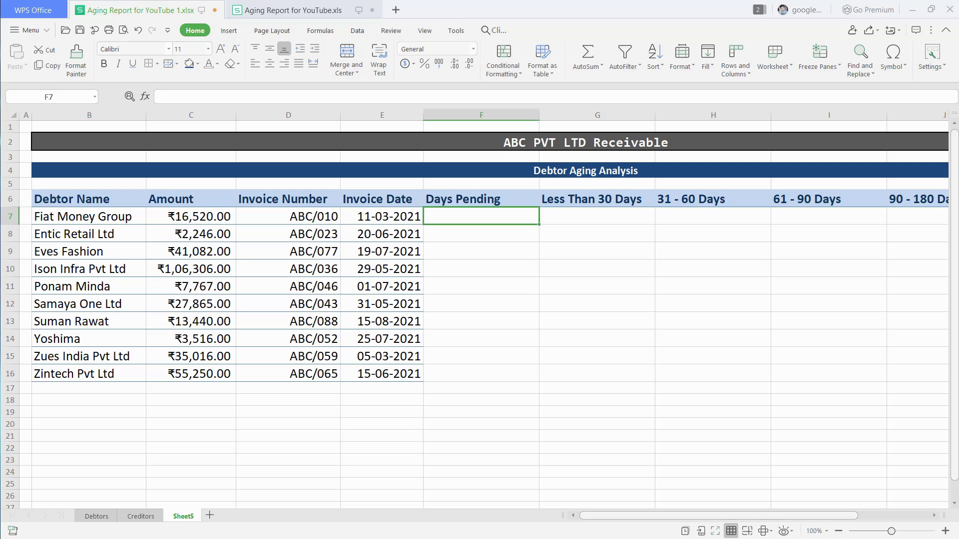
pyautogui.write('=to')
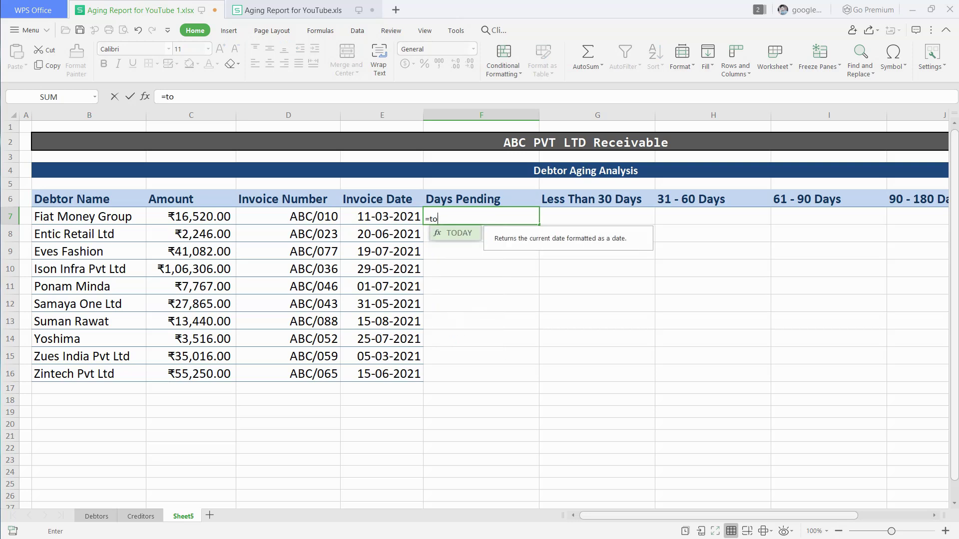
# Enter =TODAY()-E7 in F7 and copy it down through F16.
pyautogui.press('Tab')
pyautogui.write('-')
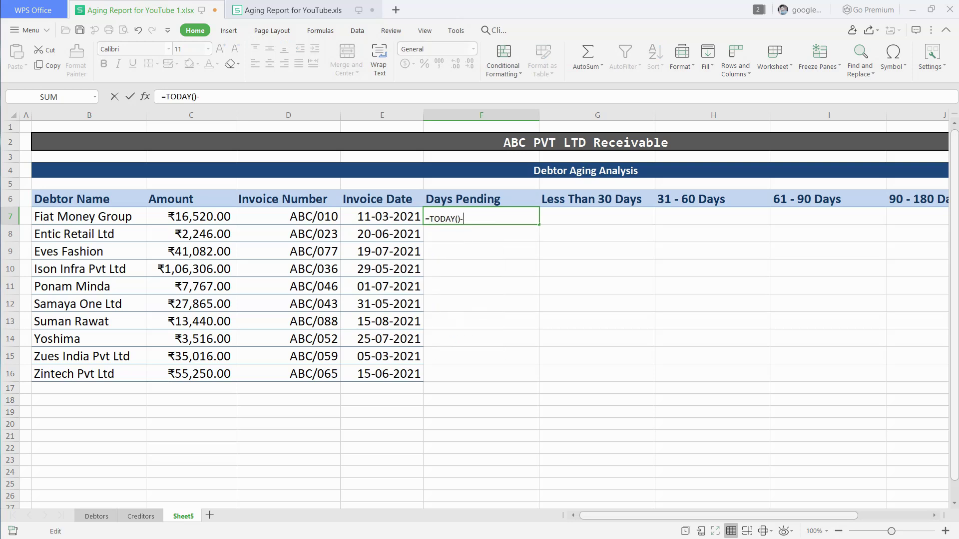
pyautogui.press('Left')
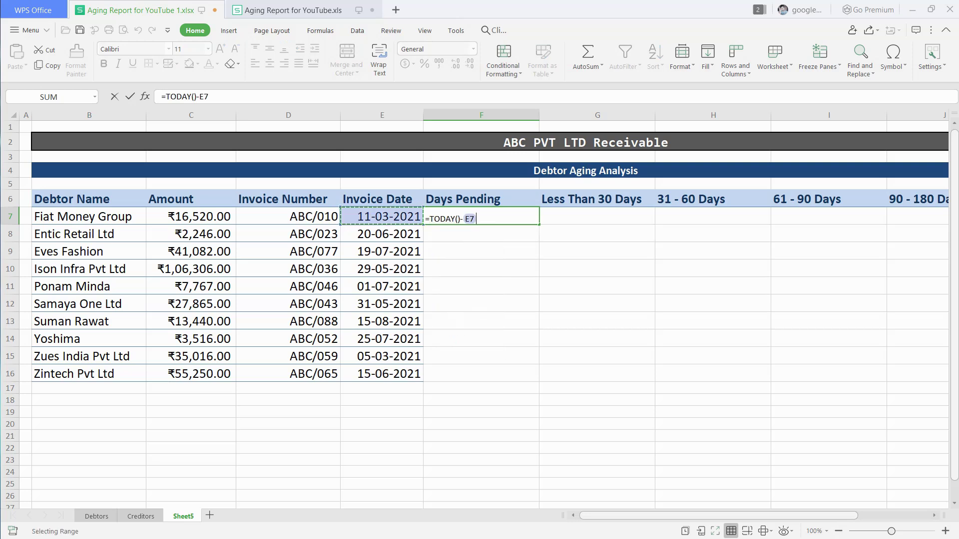
pyautogui.press('Return')
pyautogui.press('Up')
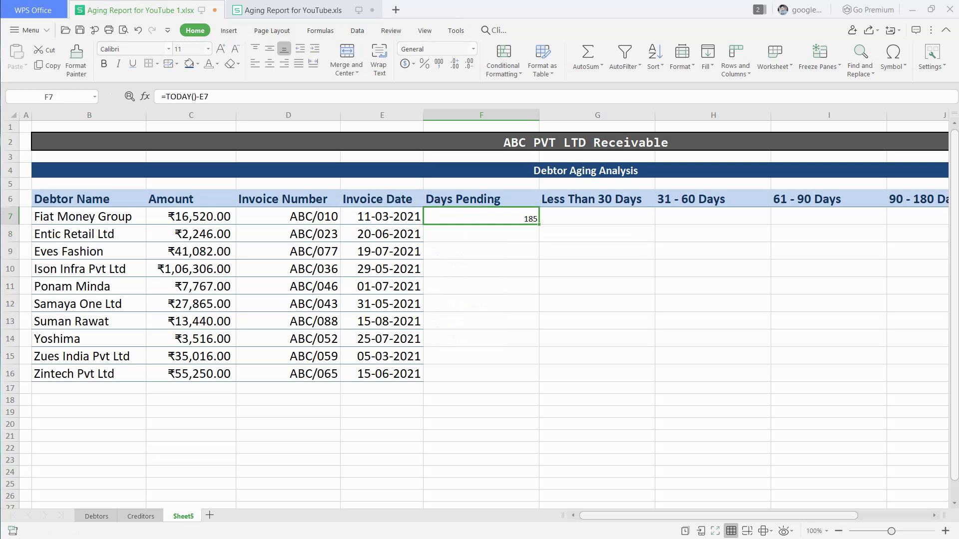
pyautogui.hotkey('ctrl', 'c')
pyautogui.press('Down')
pyautogui.hotkey('ctrl', 'v')
pyautogui.hotkey('shift', 'Down')
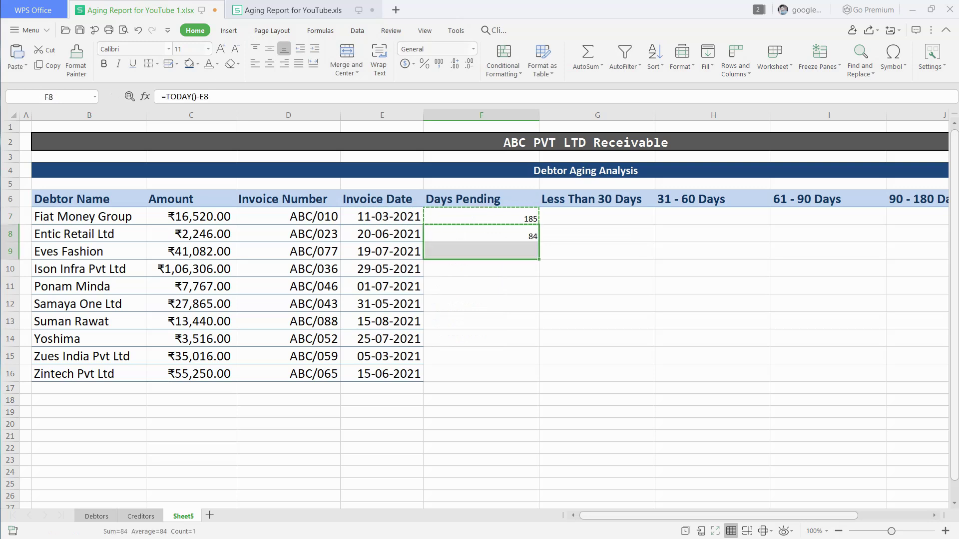
pyautogui.hotkey('shift', 'Down')
pyautogui.hotkey('shift', 'Down')
pyautogui.hotkey('shift', 'Down')
pyautogui.hotkey('shift', 'Down')
pyautogui.hotkey('shift', 'Down')
pyautogui.hotkey('ctrl', 'v')
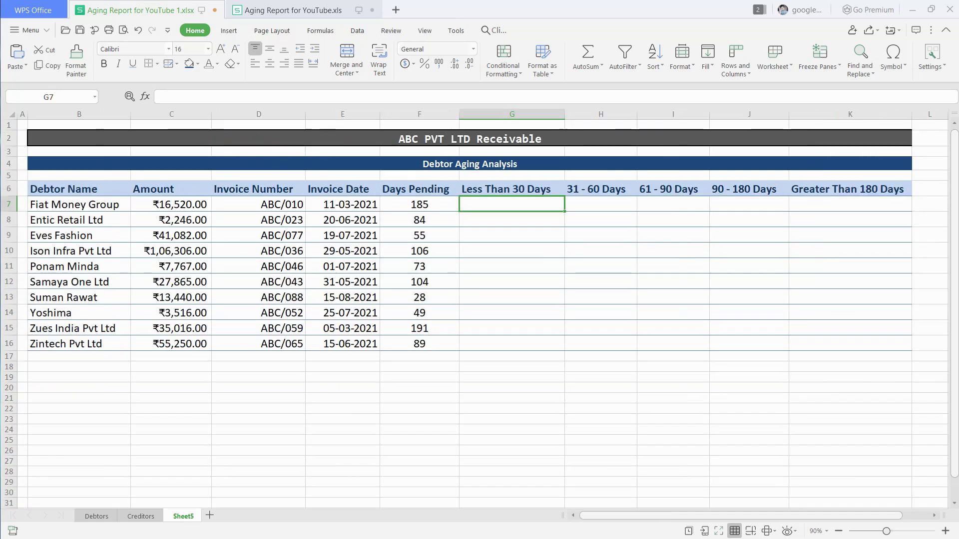
pyautogui.write('=if')
# Enter =IF(AND($F7>=1,$F7<=30),$C7," ") in G7 and select it for copying.
pyautogui.press('Tab')
pyautogui.write('a')
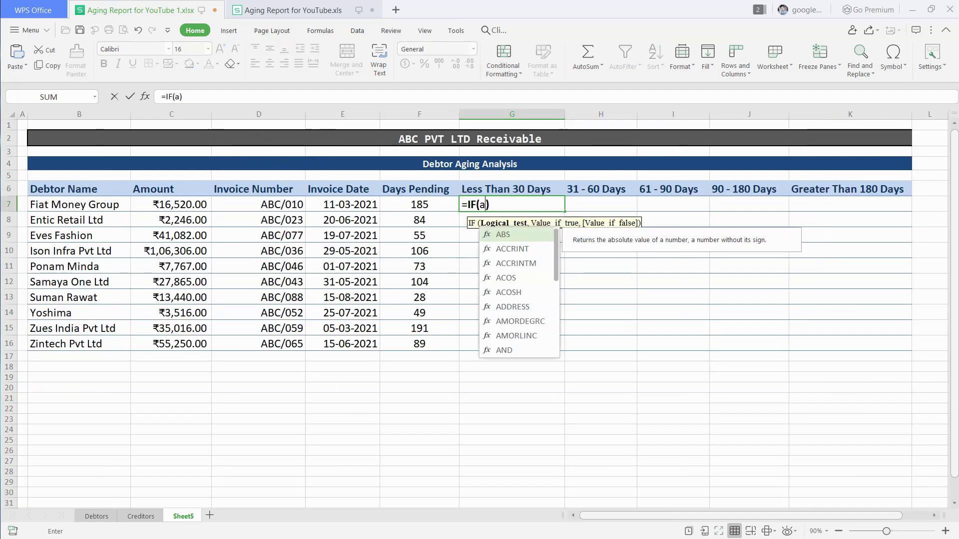
pyautogui.write('nd')
pyautogui.press('Tab')
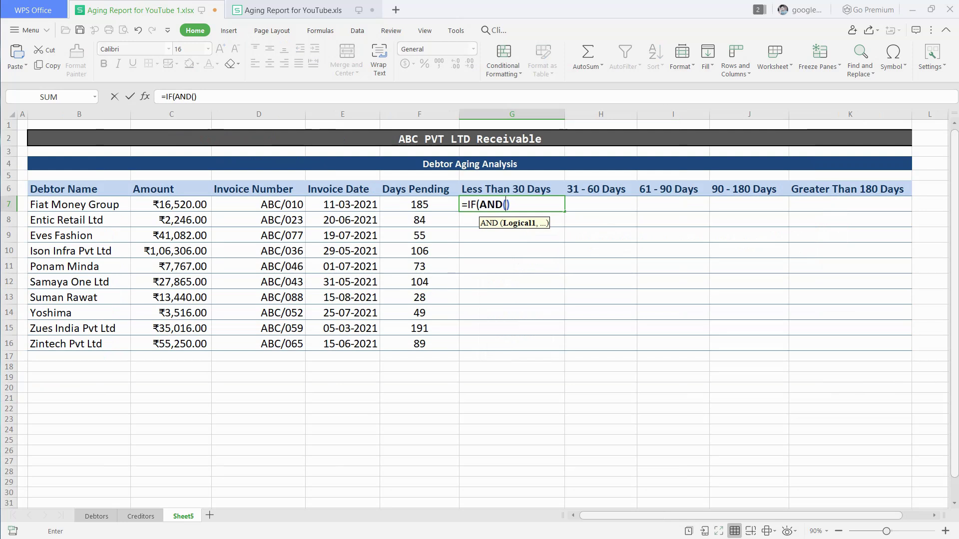
pyautogui.write('$F')
pyautogui.write('7')
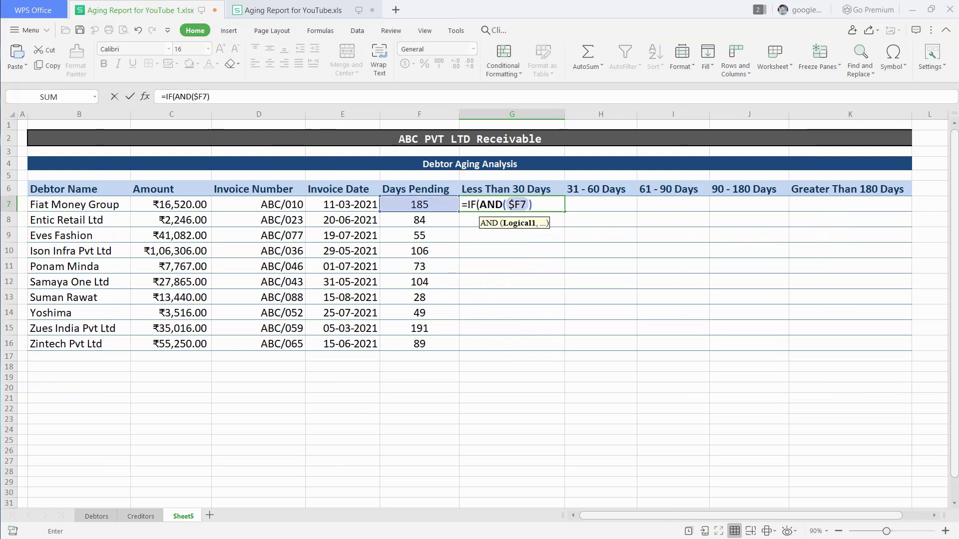
pyautogui.write('>')
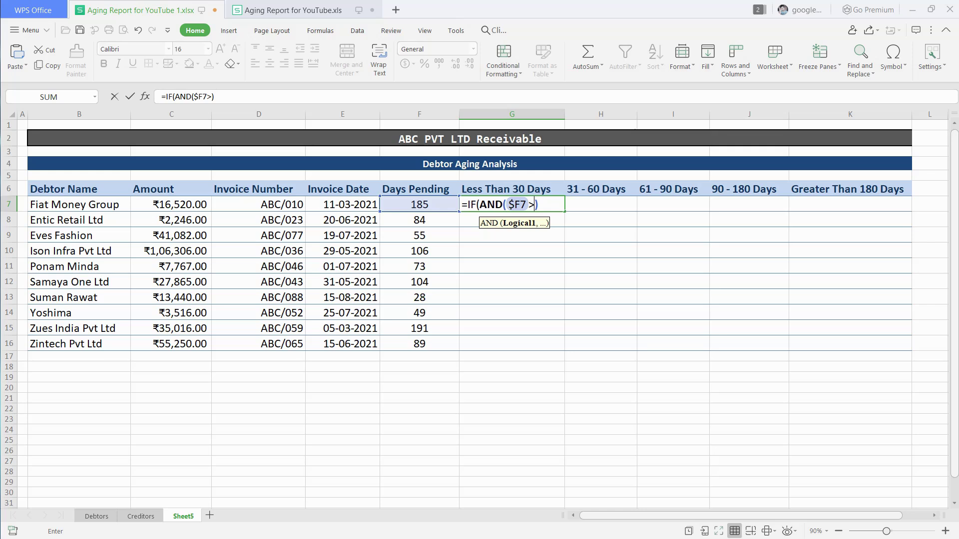
pyautogui.write('=1')
pyautogui.write(',$F')
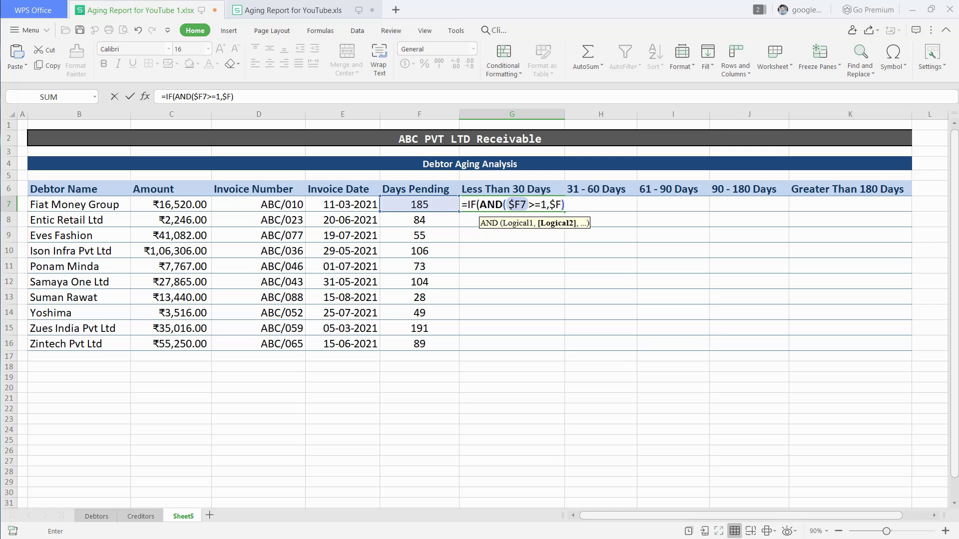
pyautogui.write('7<=')
pyautogui.write('30),')
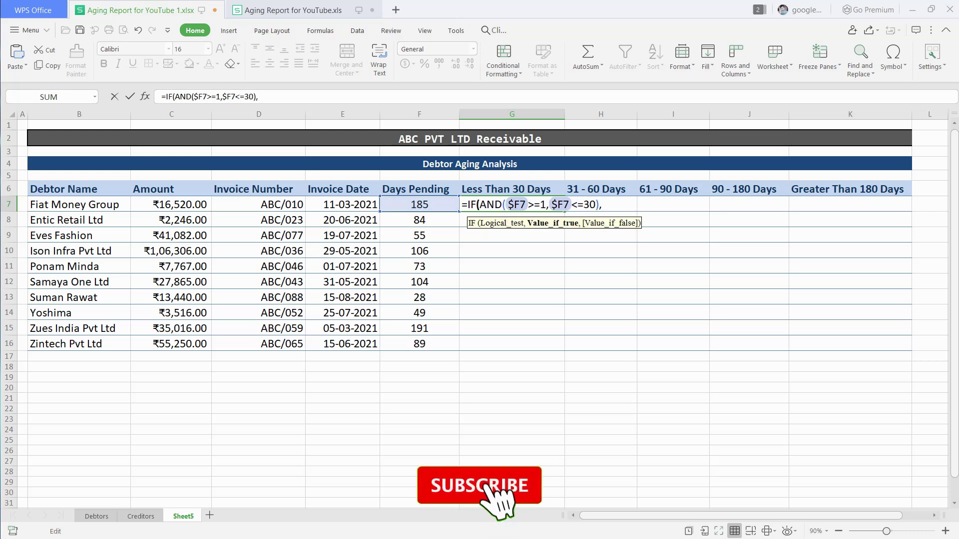
pyautogui.write('$')
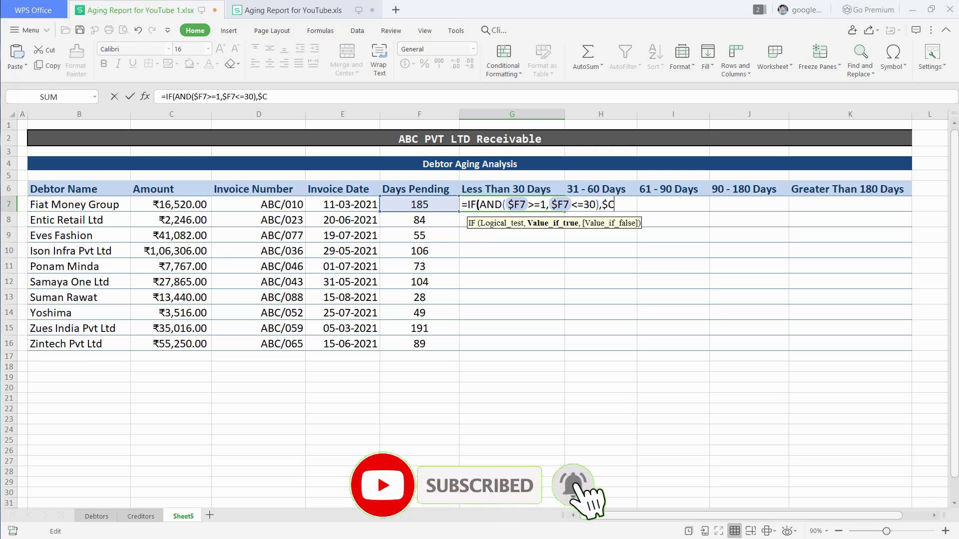
pyautogui.write('C7,"')
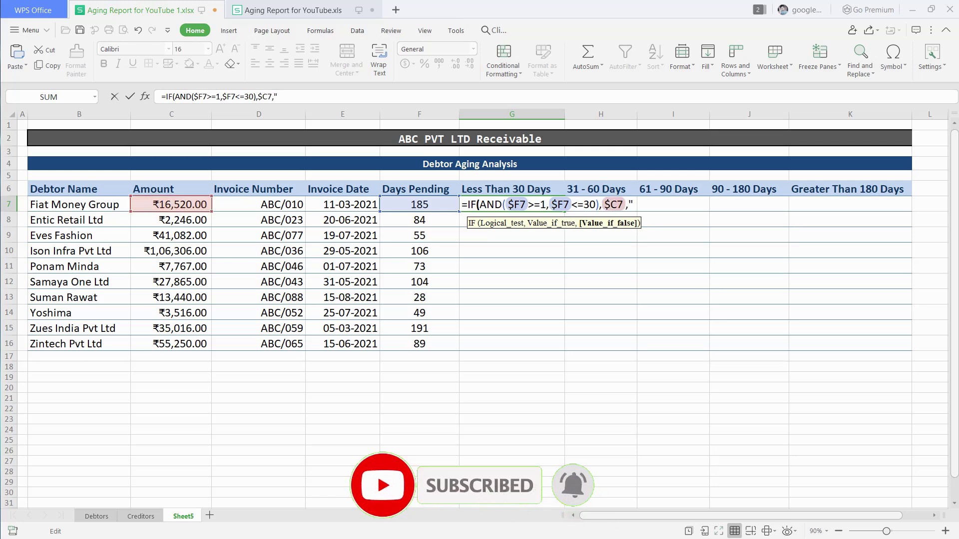
pyautogui.write(' ")')
pyautogui.press('Return')
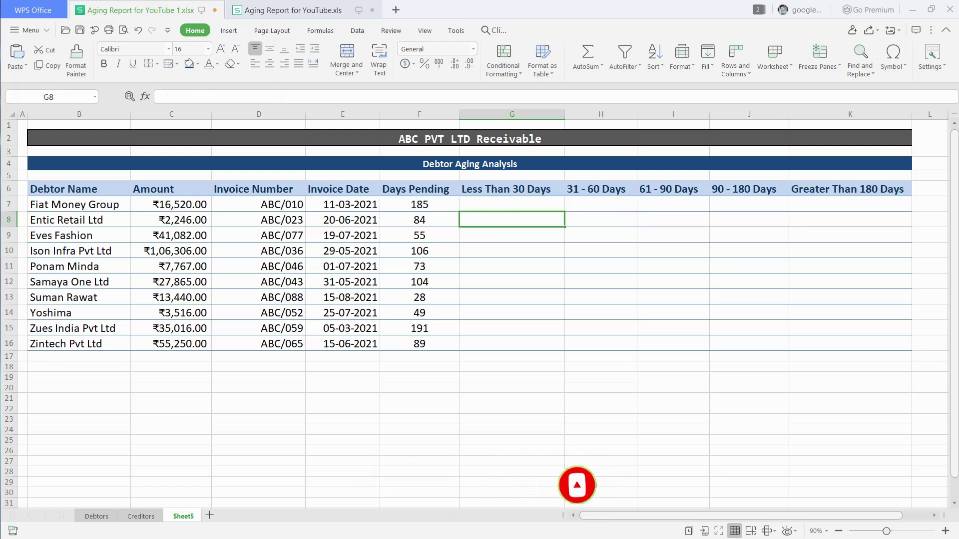
pyautogui.press('Up')
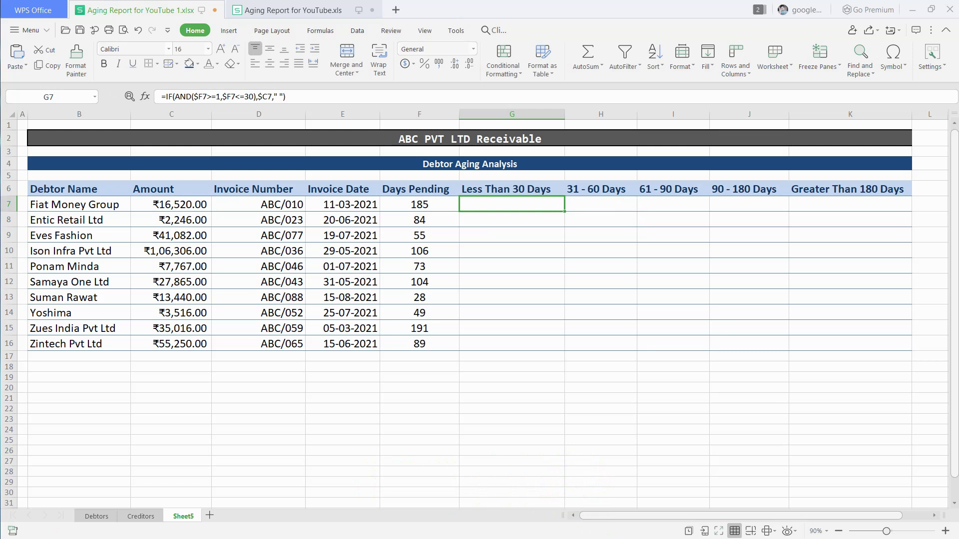
# Paste the Less Than 30 Days formula into G8:G16.
pyautogui.press('Down')
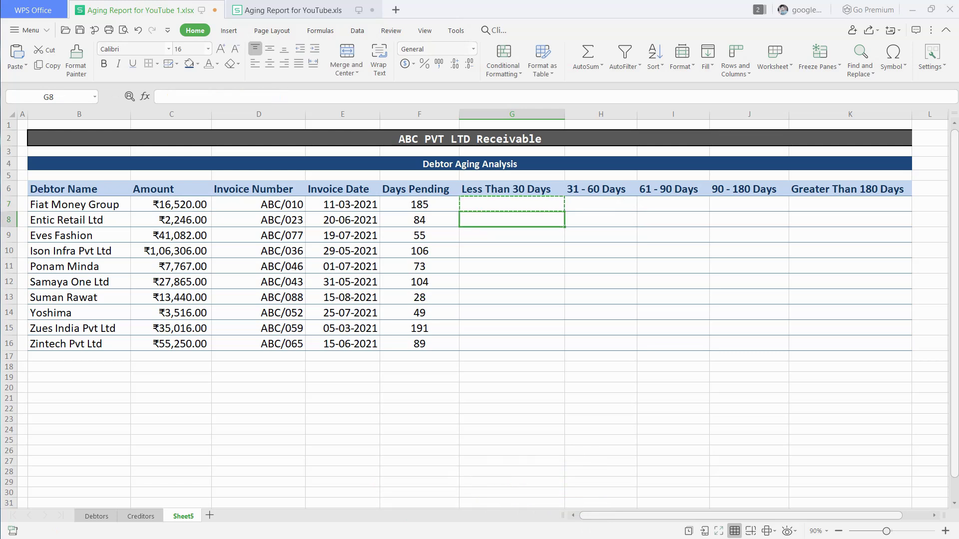
pyautogui.hotkey('shift', 'Down')
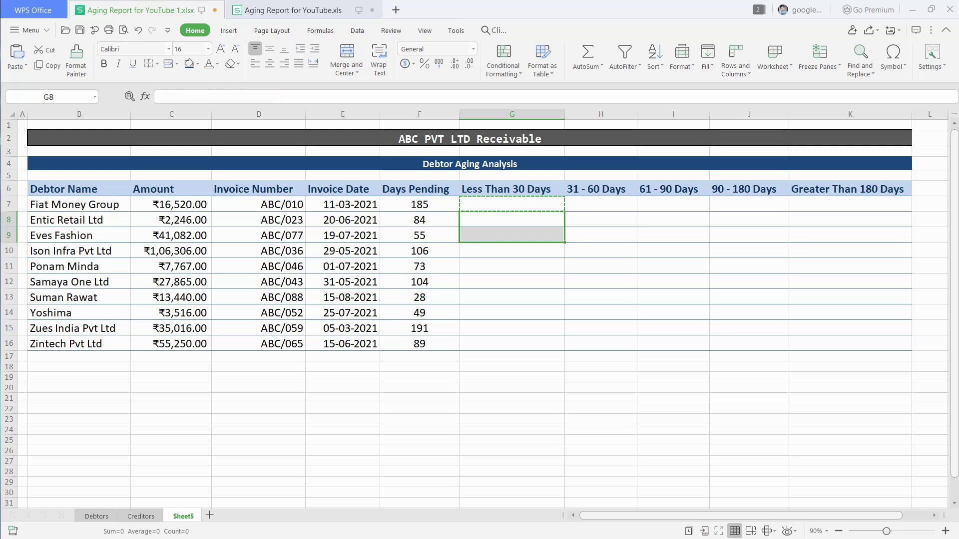
pyautogui.hotkey('shift', 'Down')
pyautogui.hotkey('shift', 'Down')
pyautogui.hotkey('shift', 'Down')
pyautogui.hotkey('shift', 'Down')
pyautogui.hotkey('shift', 'Down')
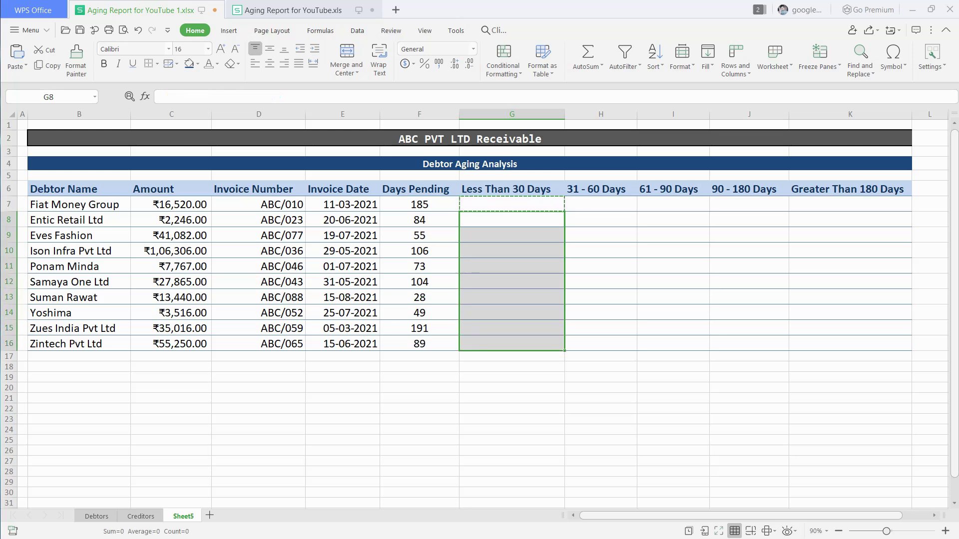
pyautogui.hotkey('ctrl', 'v')
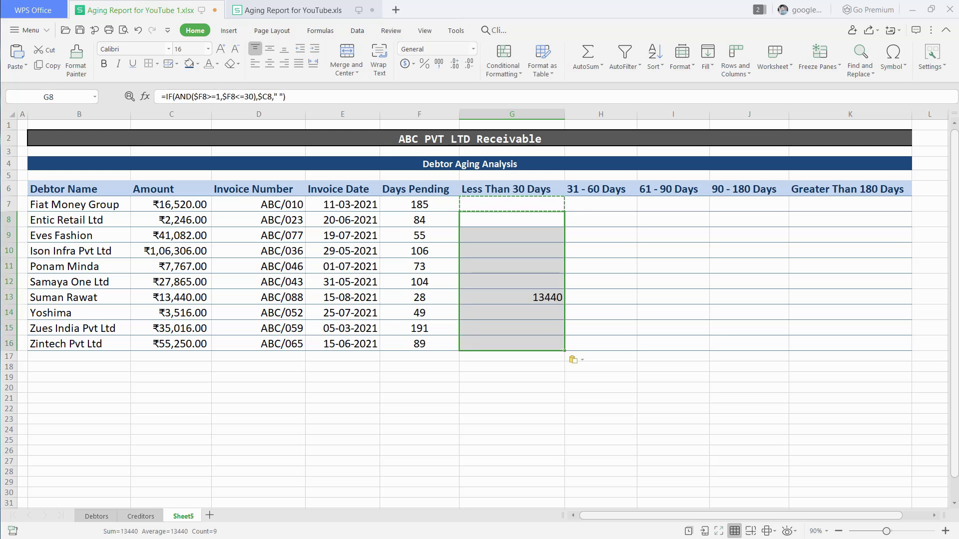
# Paste the bucket formula into H7 and change its limits to 31–60 days.
pyautogui.press('Up')
pyautogui.press('Right')
pyautogui.hotkey('ctrl', 'v')
pyautogui.press('F2')
pyautogui.press('Left')
pyautogui.press('Left')
pyautogui.press('Left')
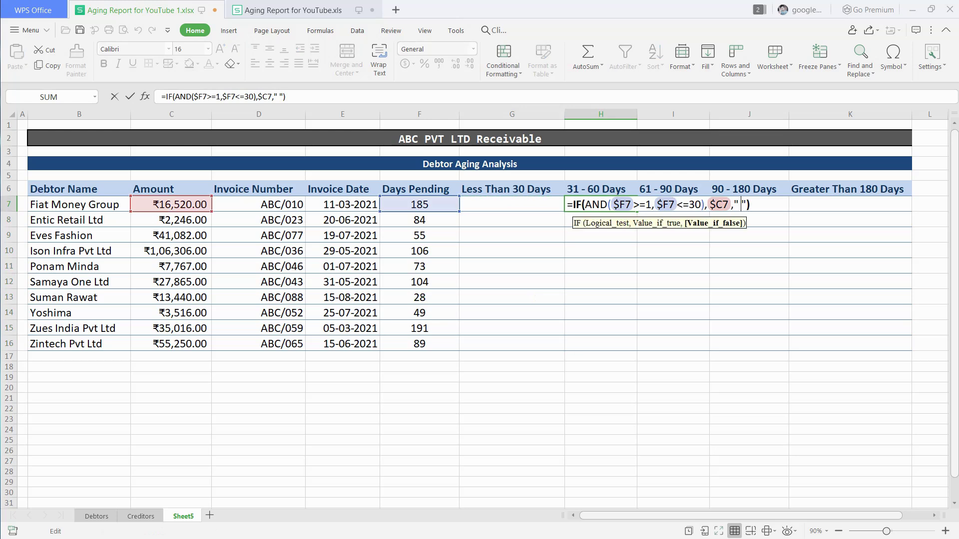
pyautogui.press('Left')
pyautogui.press('Left')
pyautogui.press('Left')
pyautogui.write('3')
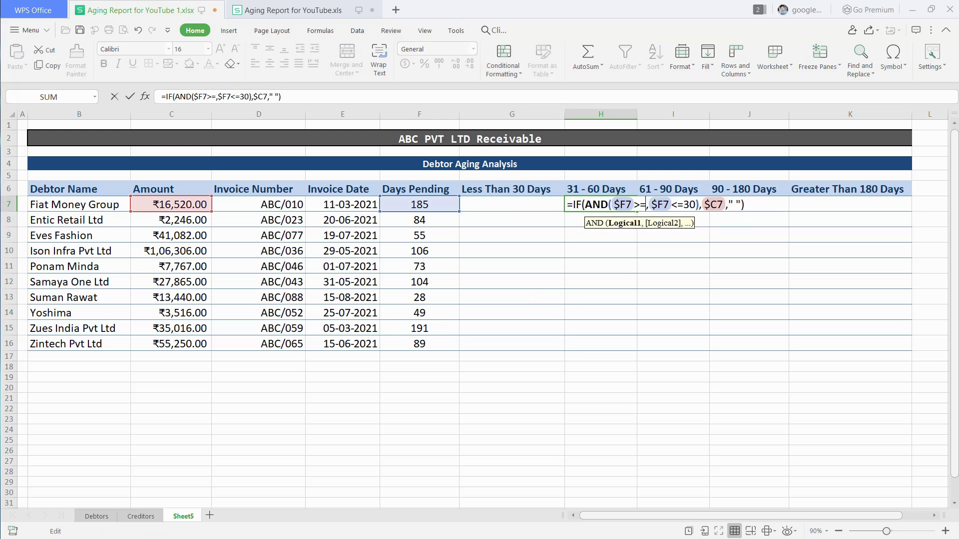
pyautogui.press('Right')
pyautogui.press('Right')
pyautogui.press('Right')
pyautogui.press('Right')
pyautogui.press('Right')
pyautogui.press('Right')
pyautogui.press('BackSpace')
pyautogui.press('BackSpace')
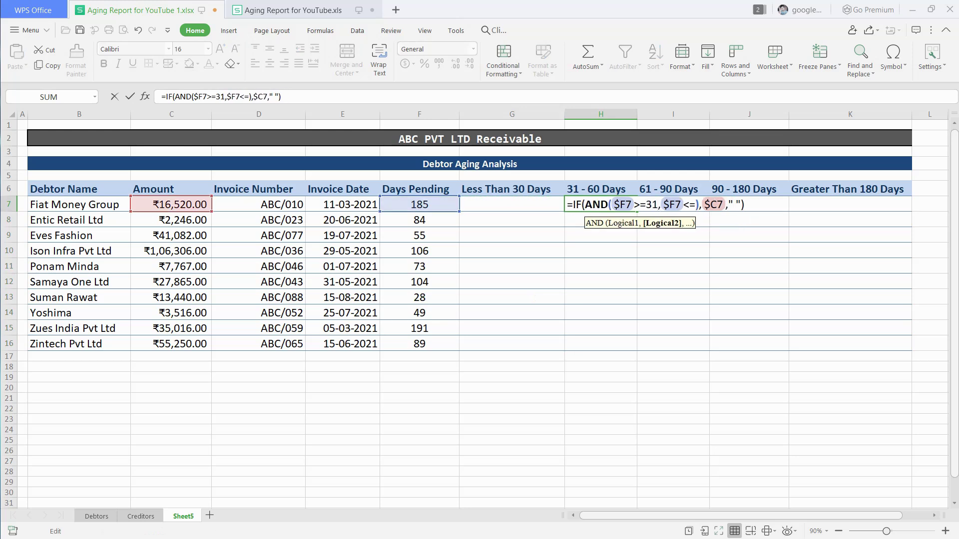
pyautogui.write('60')
pyautogui.press('Return')
# Paste the bucket formula into I7 and change its limits to 61–90 days.
pyautogui.press('Up')
pyautogui.press('Right')
pyautogui.hotkey('ctrl', 'v')
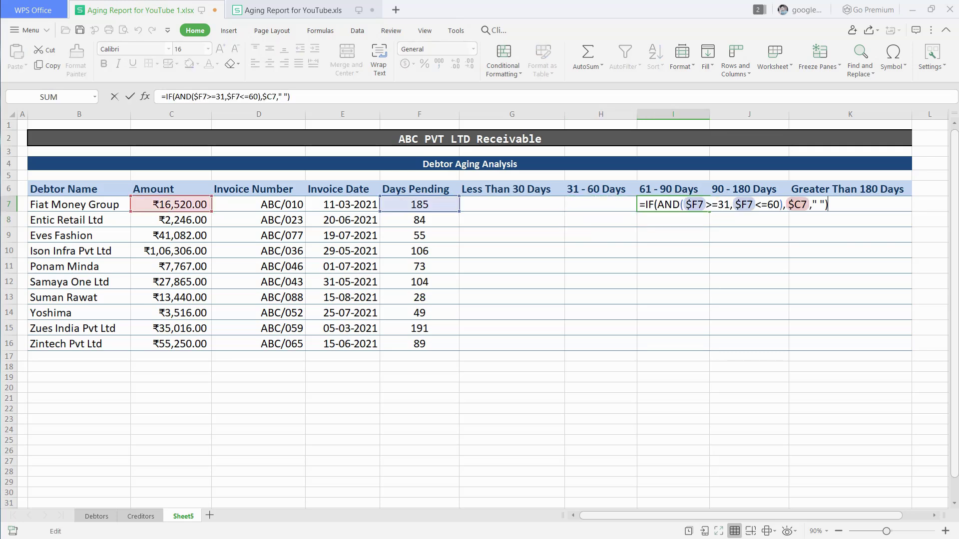
pyautogui.press('Left')
pyautogui.press('Left')
pyautogui.press('Left')
pyautogui.press('BackSpace')
pyautogui.write('6')
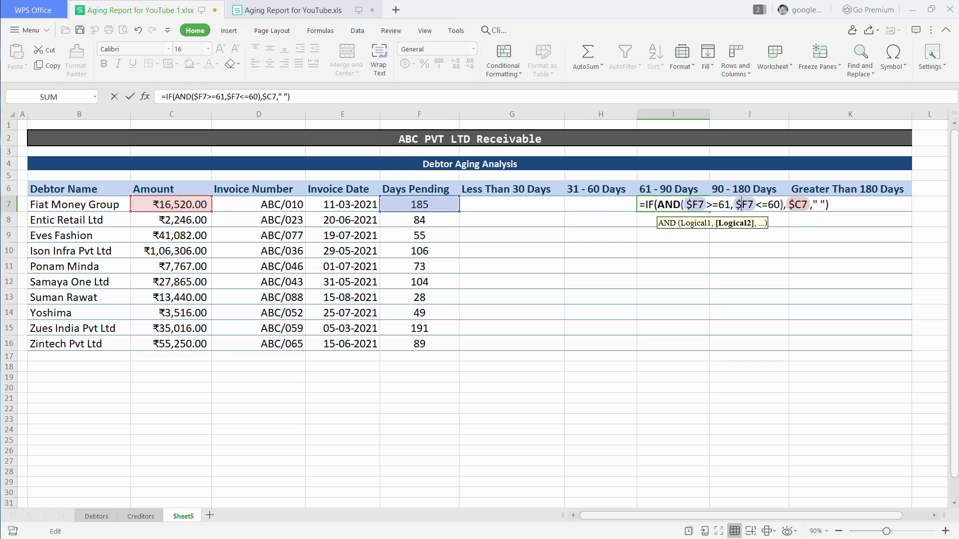
pyautogui.press('Right')
pyautogui.press('Right')
pyautogui.press('Right')
pyautogui.press('BackSpace')
pyautogui.write('9')
pyautogui.press('Return')
# Paste the bucket formula into J7 and change its limits to 91–180 days.
pyautogui.press('Up')
pyautogui.press('Right')
pyautogui.hotkey('ctrl', 'v')
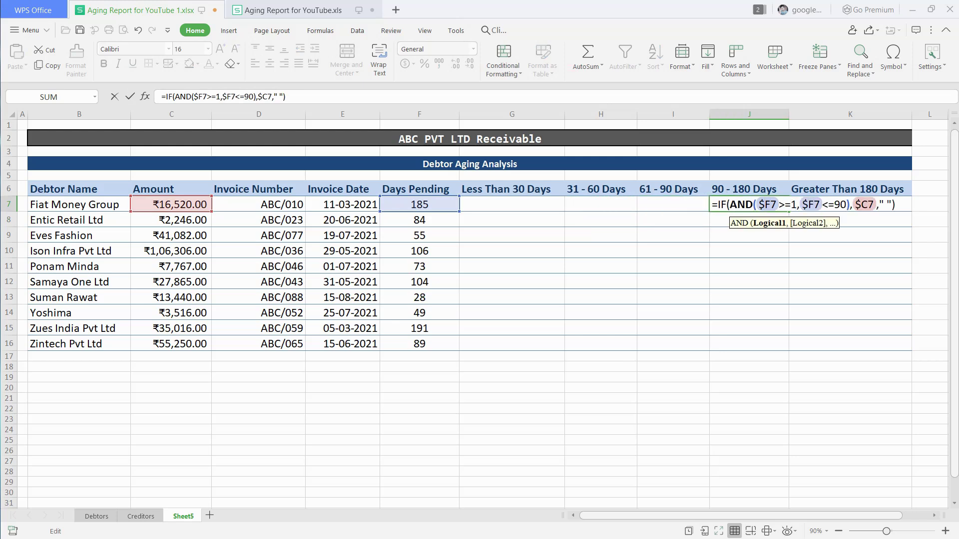
pyautogui.press('Right')
pyautogui.press('Right')
pyautogui.press('Right')
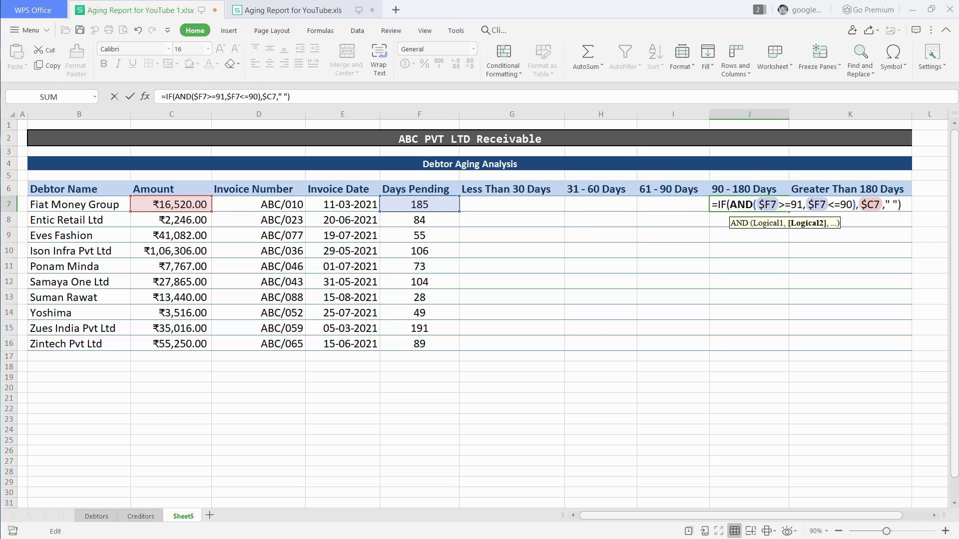
pyautogui.press('BackSpace')
pyautogui.write('18')
pyautogui.press('Right')
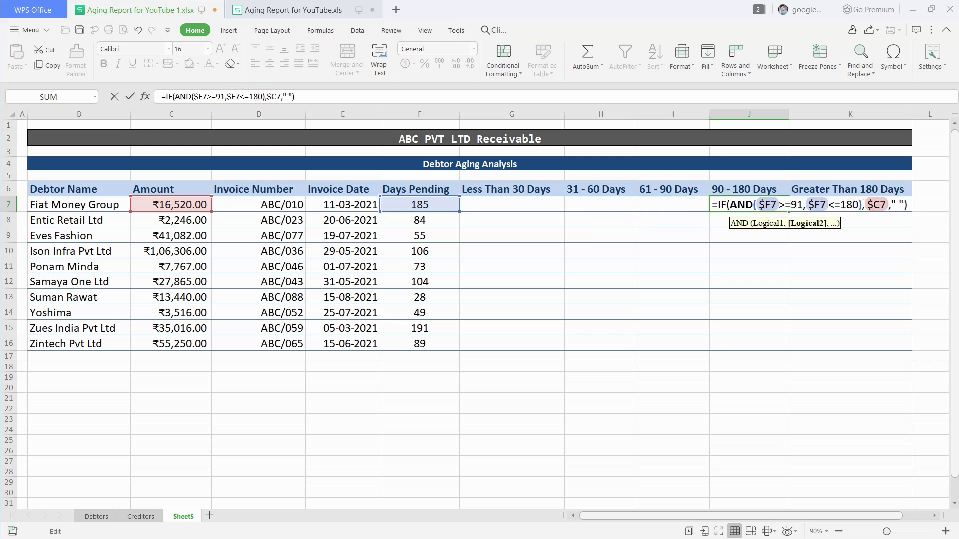
pyautogui.press('Return')
pyautogui.press('Return')
# Fill the bucket formulas down to row 16 and apply two-decimal number formatting.
pyautogui.moveTo(512, 205); pyautogui.dragTo(850, 344)
pyautogui.hotkey('ctrl', 'd')
pyautogui.hotkey('ctrl', 'shift', '1')
pyautogui.click(512, 377)
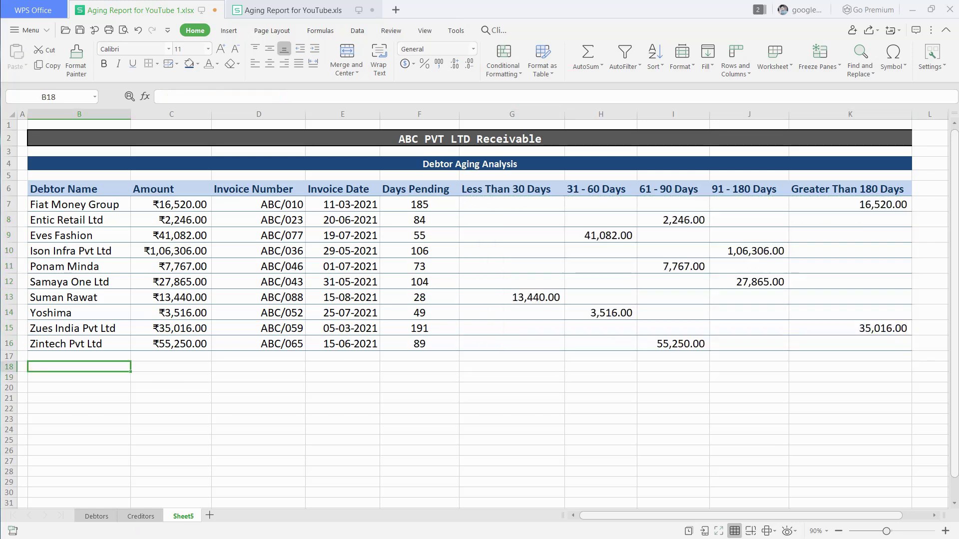
pyautogui.write('Total')
# Sum the Amount column in C18 and copy that total across G18:K18.
pyautogui.hotkey('alt', '=')
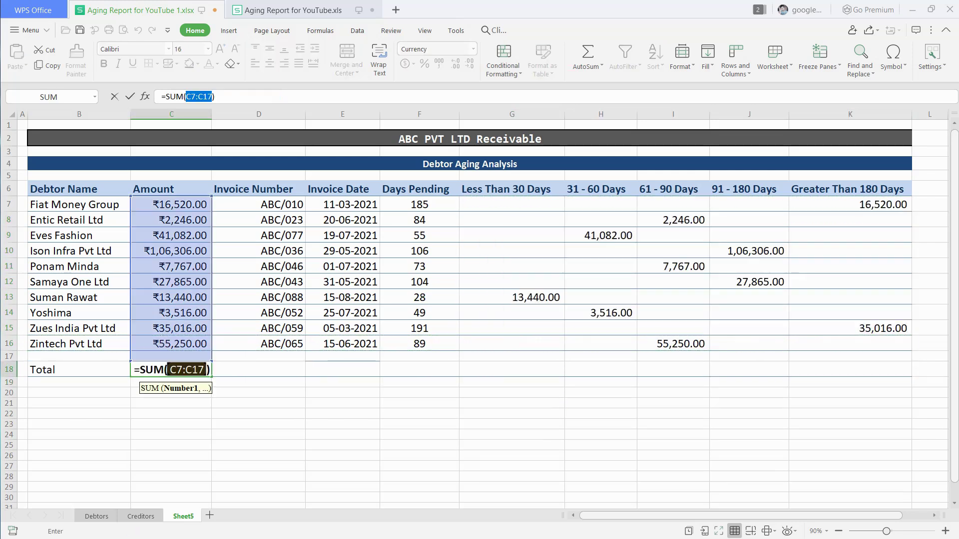
pyautogui.press('Return')
pyautogui.press('Up')
pyautogui.hotkey('ctrl', 'c')
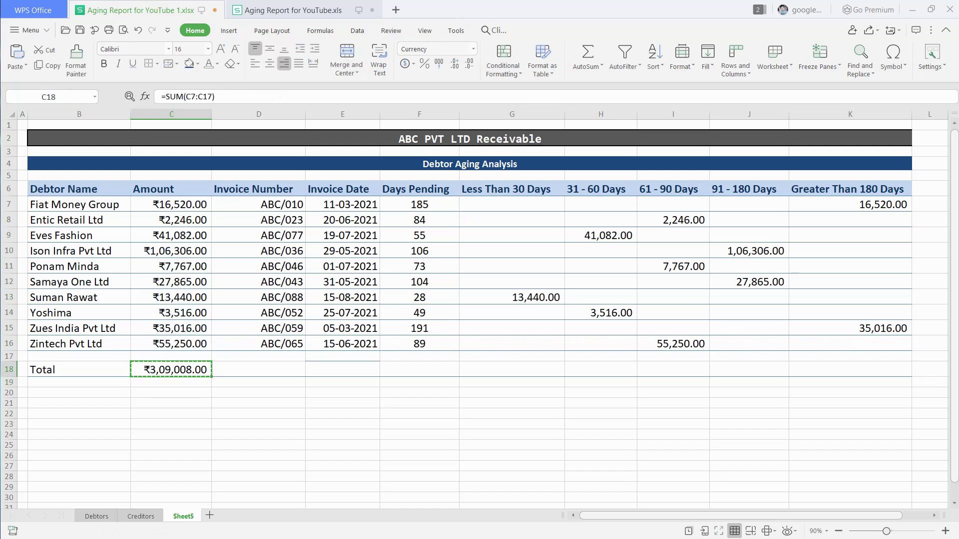
pyautogui.press('Right')
pyautogui.press('Right')
pyautogui.press('Right')
pyautogui.press('Right')
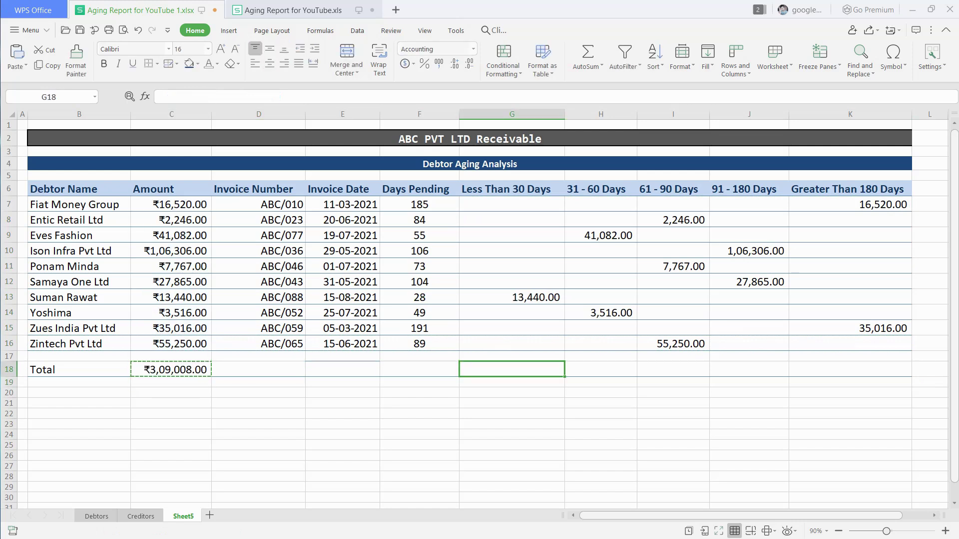
pyautogui.hotkey('shift', 'Right')
pyautogui.hotkey('shift', 'Right')
pyautogui.hotkey('shift', 'Right')
pyautogui.hotkey('shift', 'Right')
pyautogui.hotkey('ctrl', 'v')
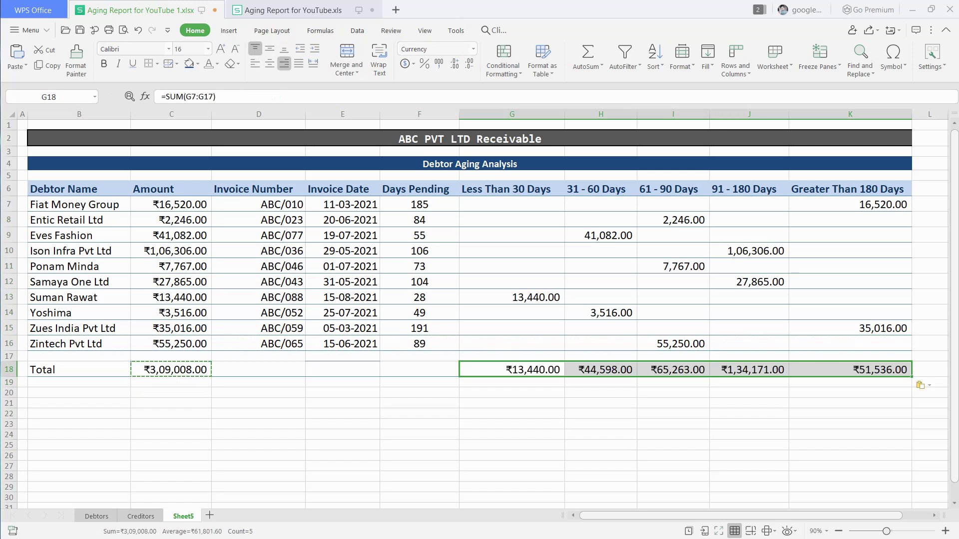
# Make the Total row B18:K18 bold with a top and thick bottom border.
pyautogui.moveTo(79, 370); pyautogui.dragTo(850, 370)
pyautogui.click(104, 63)
pyautogui.click(158, 64)
pyautogui.click(210, 258)
pyautogui.click(259, 404)
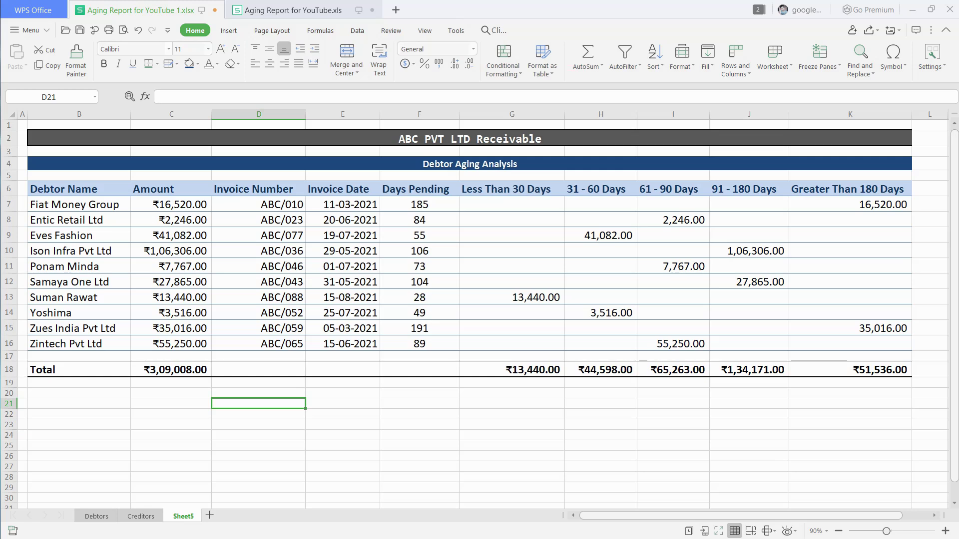
pyautogui.click(418, 204)
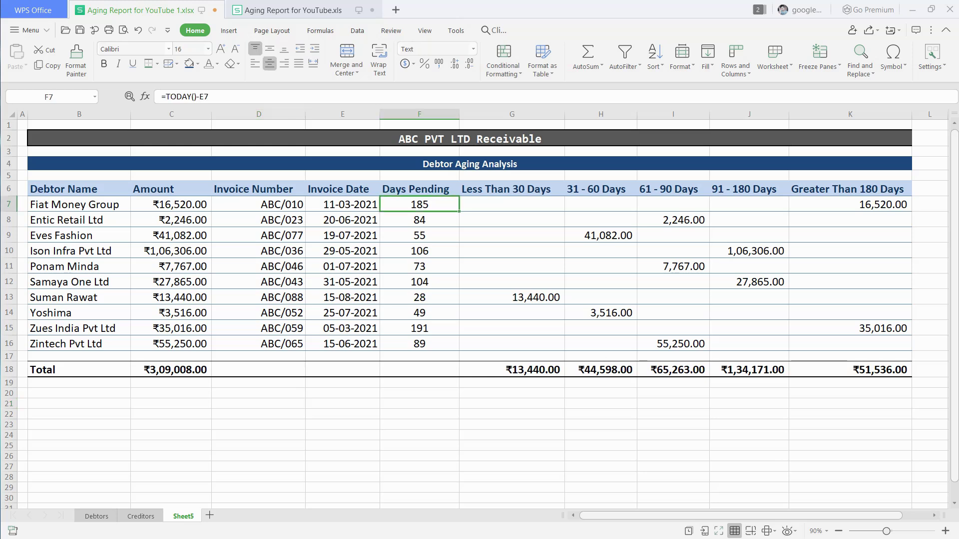
# Select F7:F16 and start a new formula-based conditional formatting rule referencing F7.
pyautogui.hotkey('shift', 'Down')
pyautogui.hotkey('shift', 'Down')
pyautogui.hotkey('shift', 'Down')
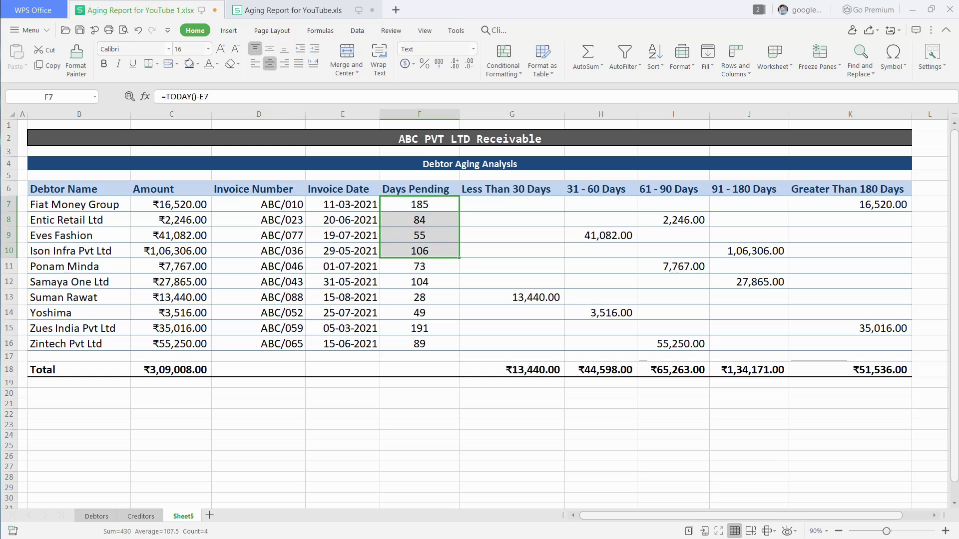
pyautogui.hotkey('shift', 'Down')
pyautogui.hotkey('shift', 'Down')
pyautogui.hotkey('shift', 'Down')
pyautogui.hotkey('shift', 'Down')
pyautogui.hotkey('shift', 'Down')
pyautogui.click(502, 66)
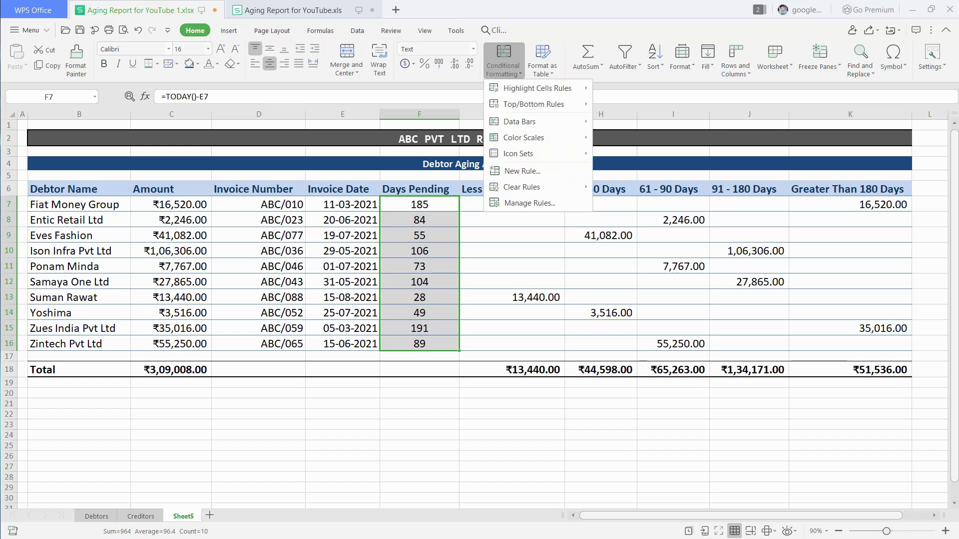
pyautogui.click(522, 171)
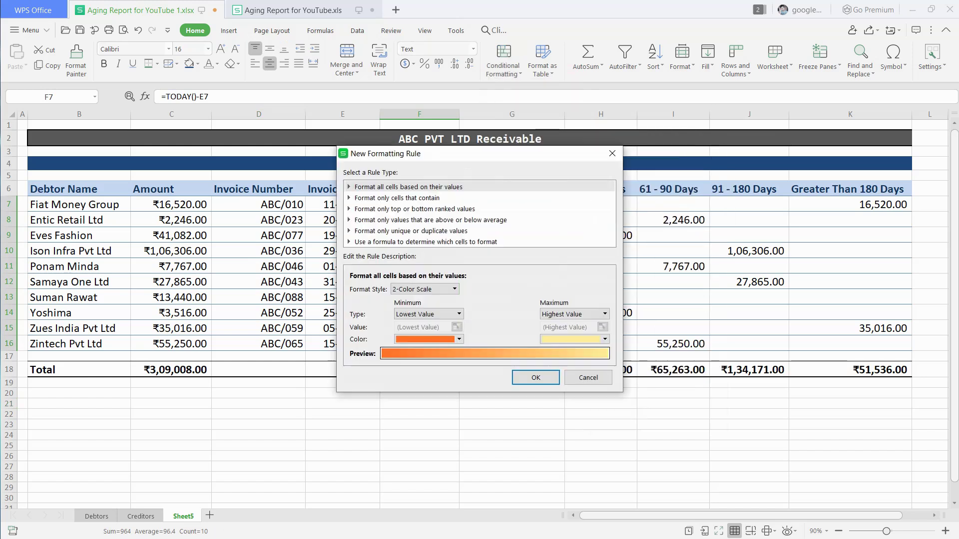
pyautogui.click(425, 242)
pyautogui.write('=')
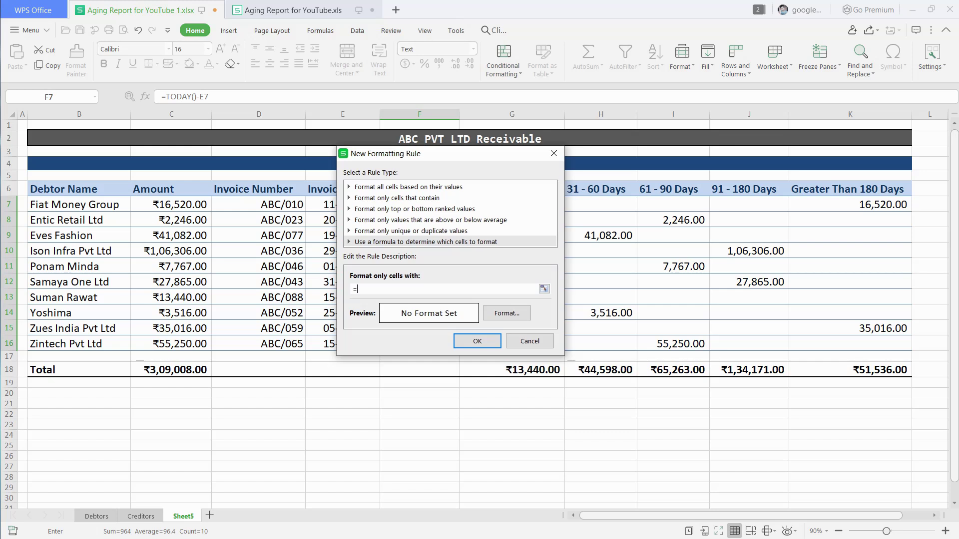
pyautogui.moveTo(450, 153); pyautogui.dragTo(588, 163)
pyautogui.click(419, 204)
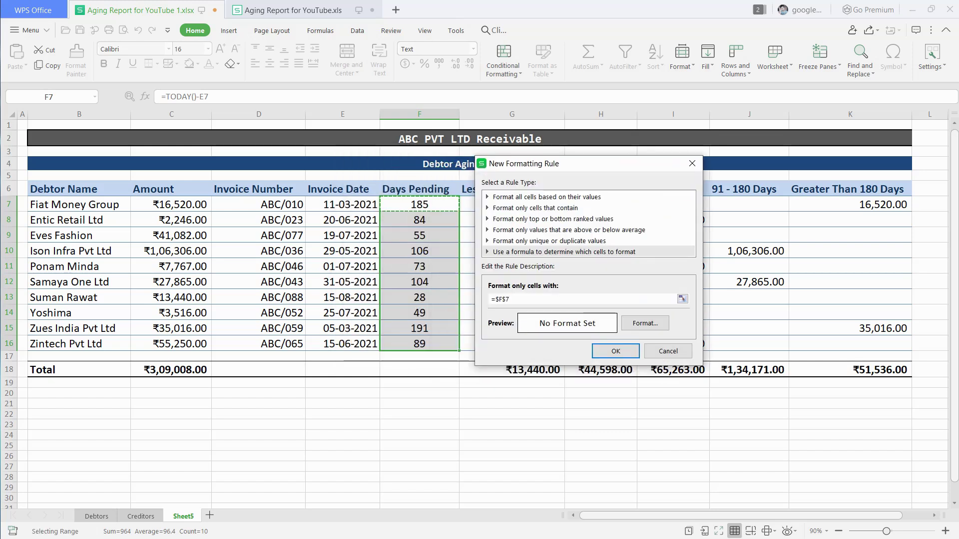
# Give the =$F7>181 rule a red fill and text colour, then apply it.
pyautogui.click(644, 323)
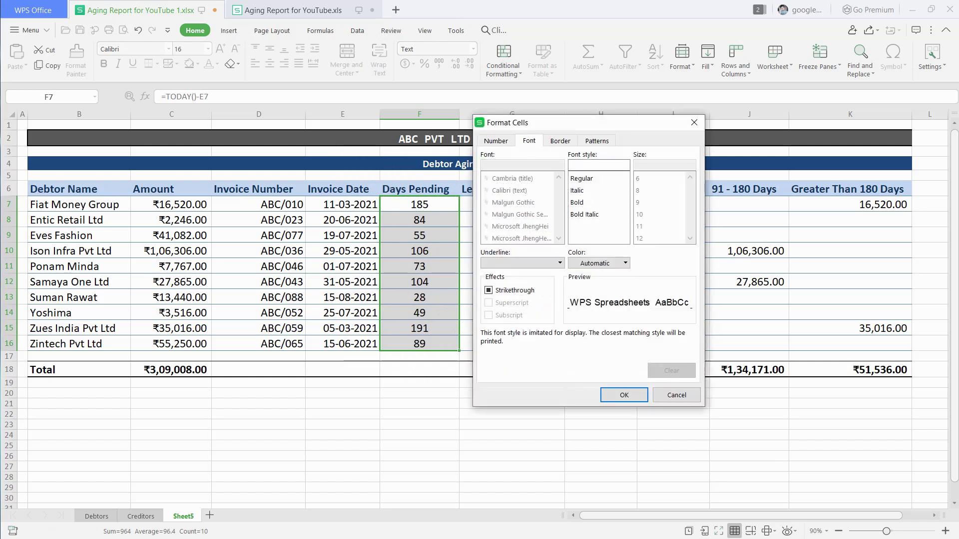
pyautogui.click(597, 140)
pyautogui.click(507, 277)
pyautogui.click(529, 141)
pyautogui.click(611, 263)
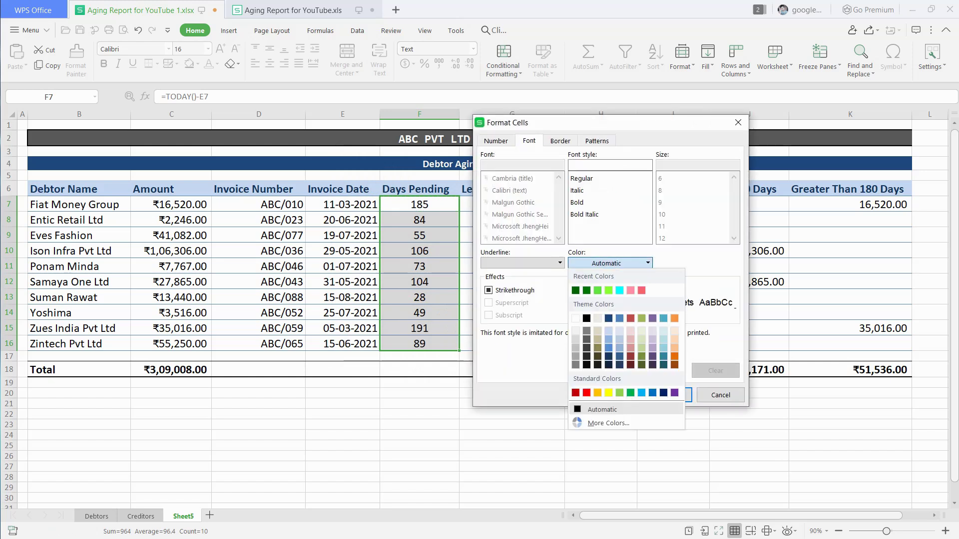
pyautogui.click(576, 318)
pyautogui.click(667, 395)
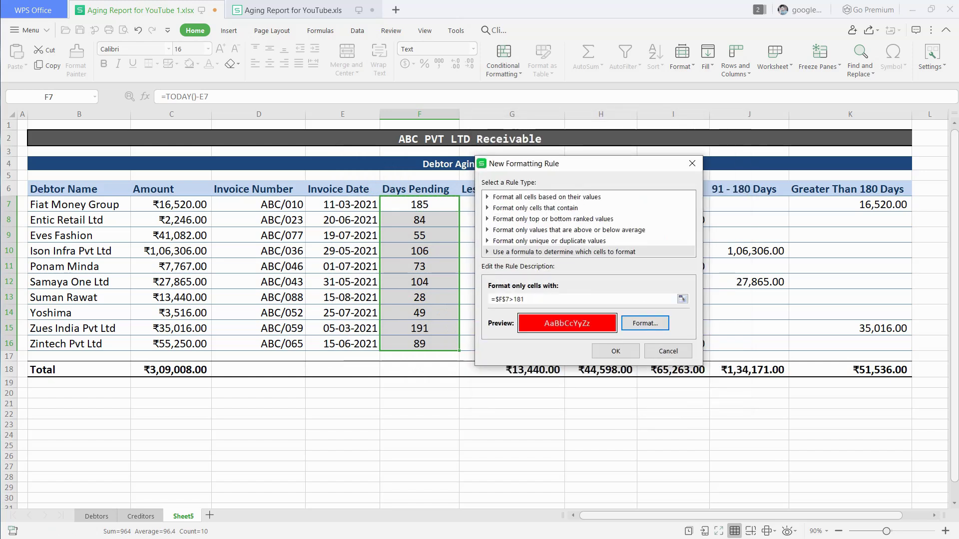
pyautogui.moveTo(525, 164); pyautogui.dragTo(420, 174)
pyautogui.click(403, 310)
pyautogui.press('BackSpace')
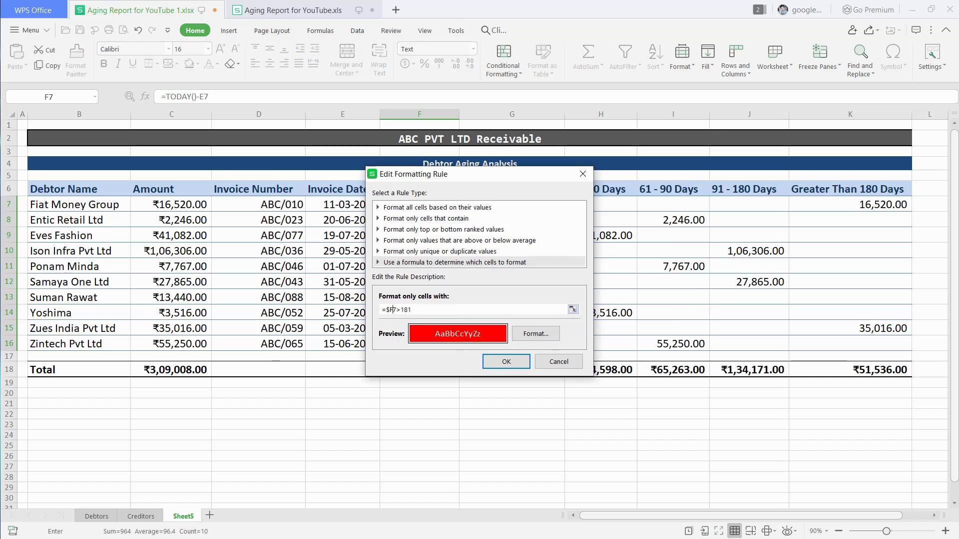
pyautogui.click(506, 361)
pyautogui.press('Return')
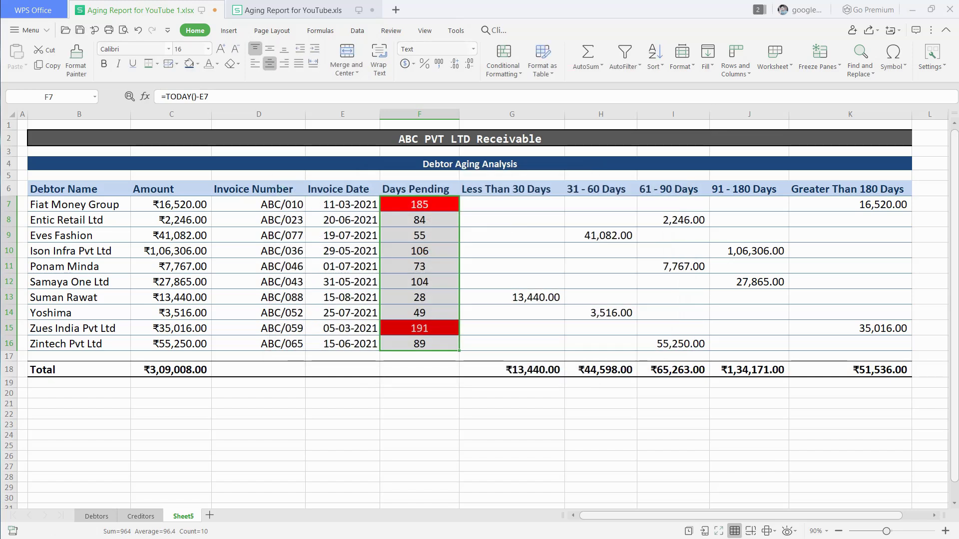
# From the conditional formatting rules manager, start another formula-based rule for Days Pending.
pyautogui.click(504, 66)
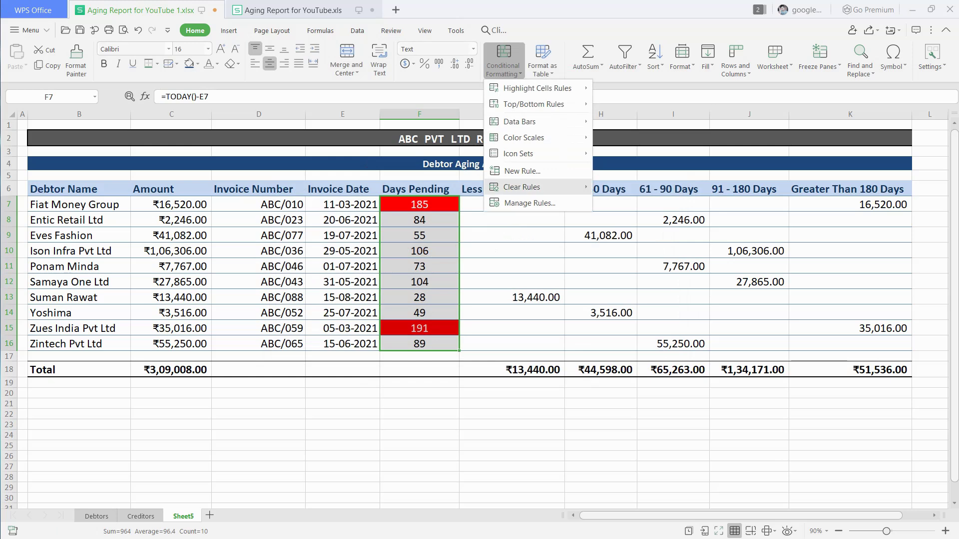
pyautogui.click(525, 202)
pyautogui.click(307, 221)
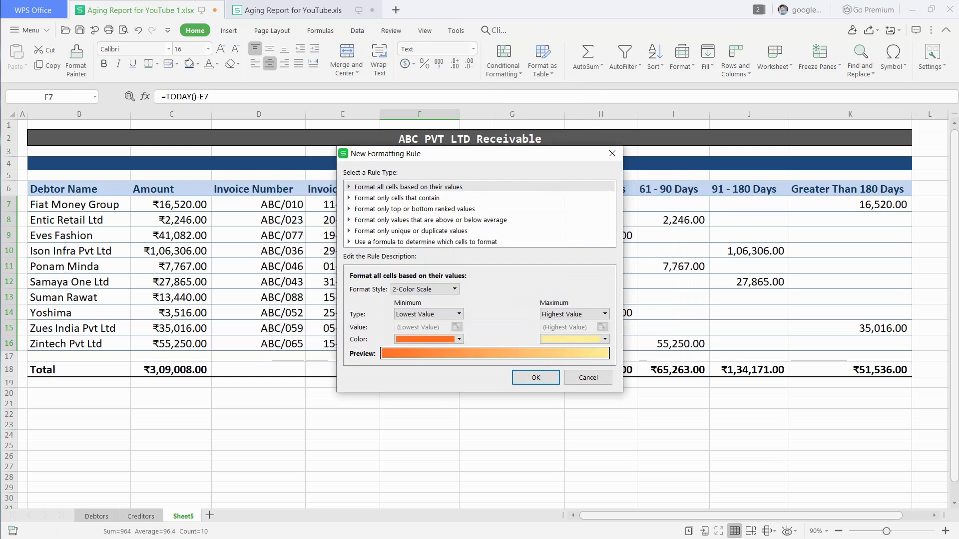
pyautogui.click(426, 242)
pyautogui.moveTo(449, 153); pyautogui.dragTo(650, 167)
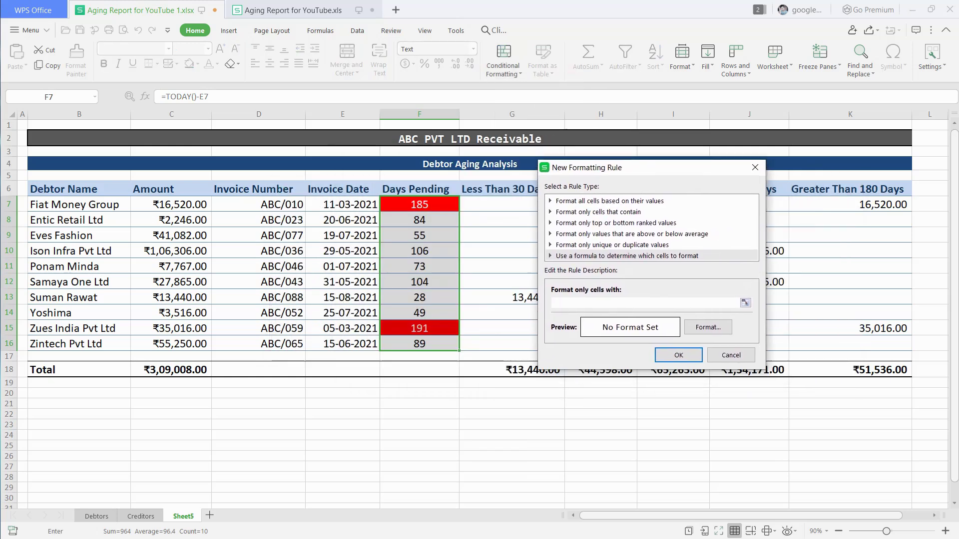
pyautogui.write('=$f7<30')
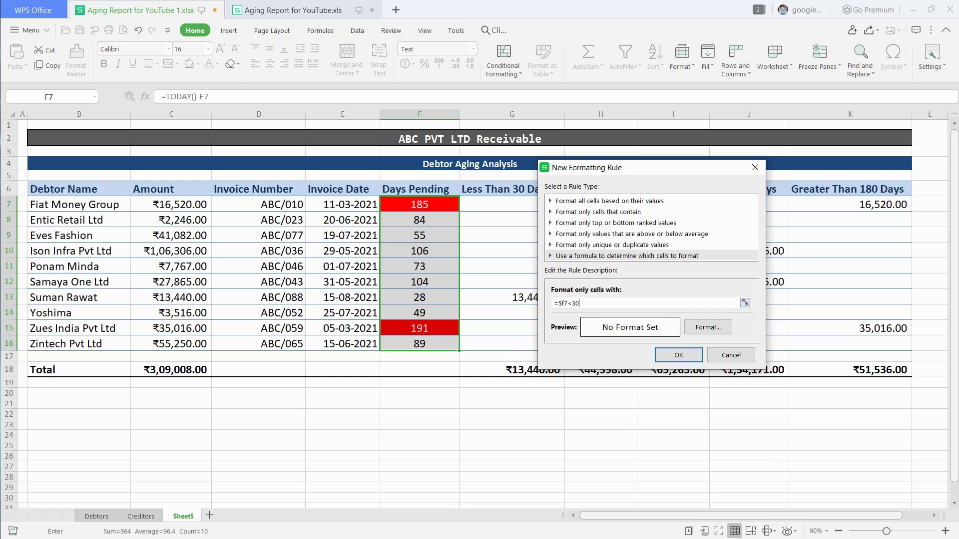
# Give the =$F7<30 rule a light green fill and apply it.
pyautogui.click(708, 326)
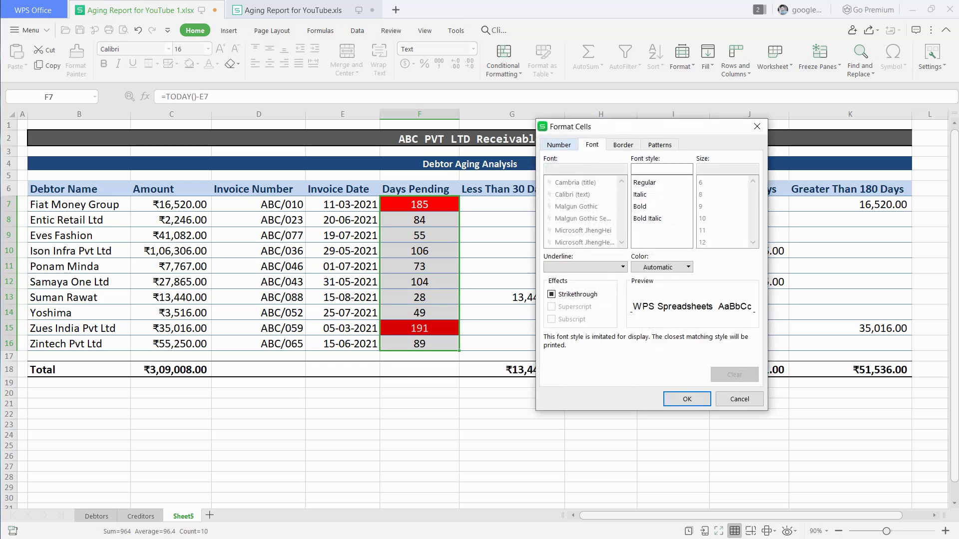
pyautogui.click(660, 145)
pyautogui.click(612, 257)
pyautogui.click(727, 399)
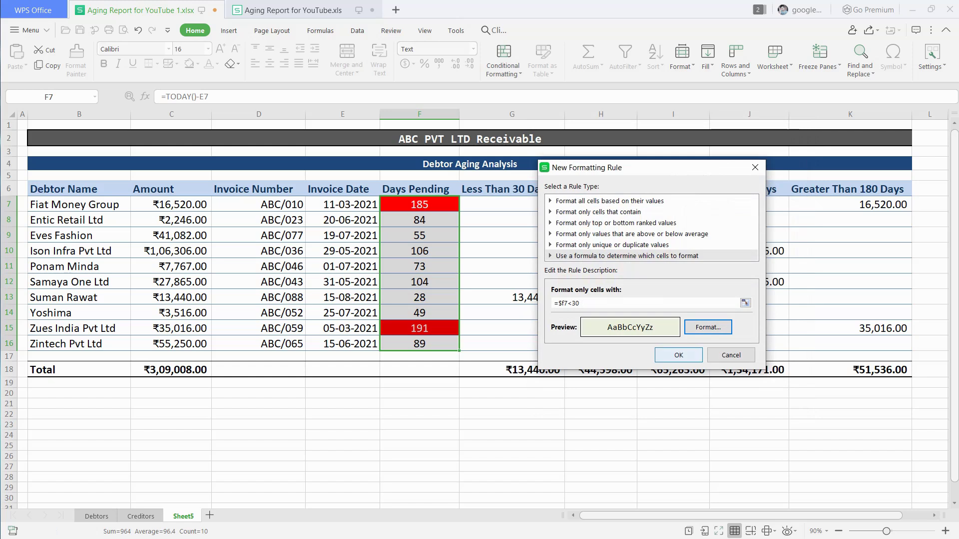
pyautogui.click(678, 356)
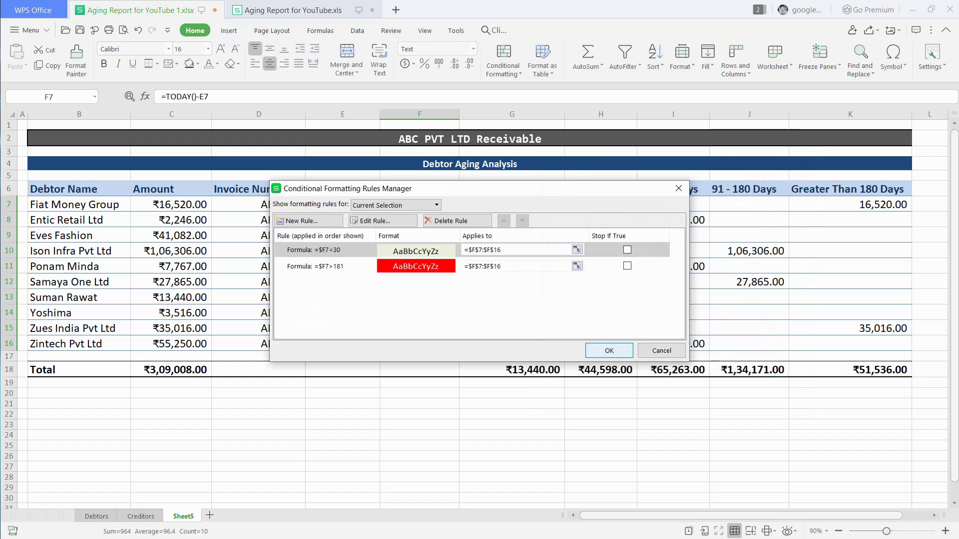
pyautogui.press('Return')
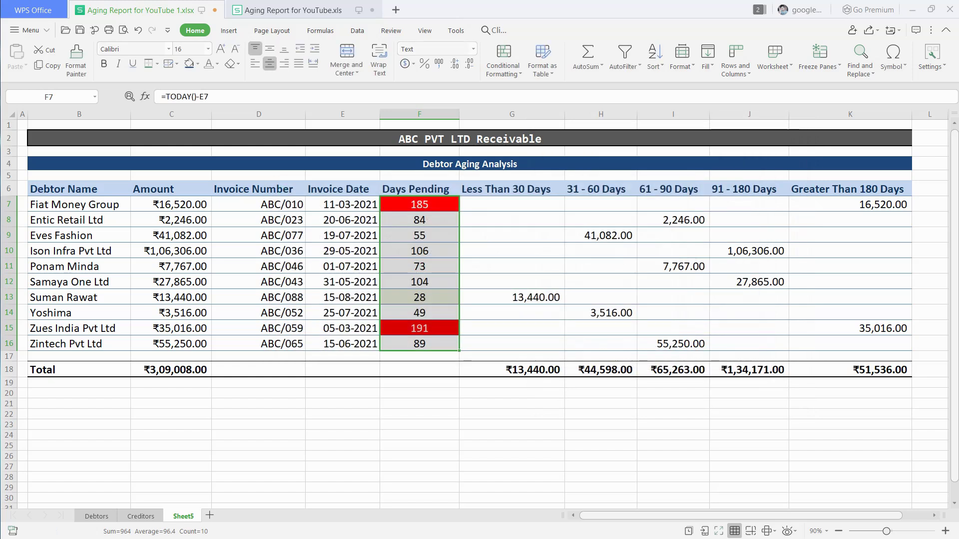
# Add a Between highlight rule to Days Pending with a custom light pink fill.
pyautogui.click(504, 60)
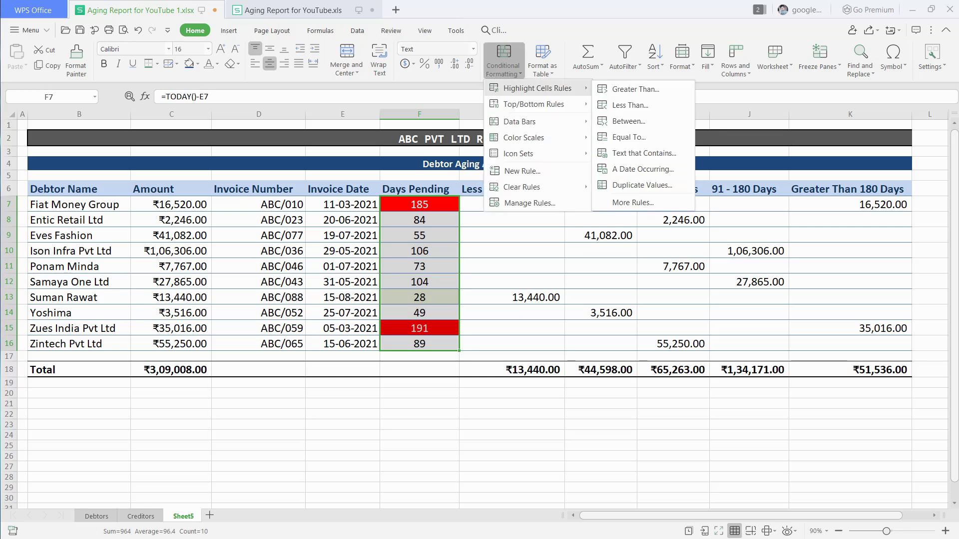
pyautogui.click(633, 120)
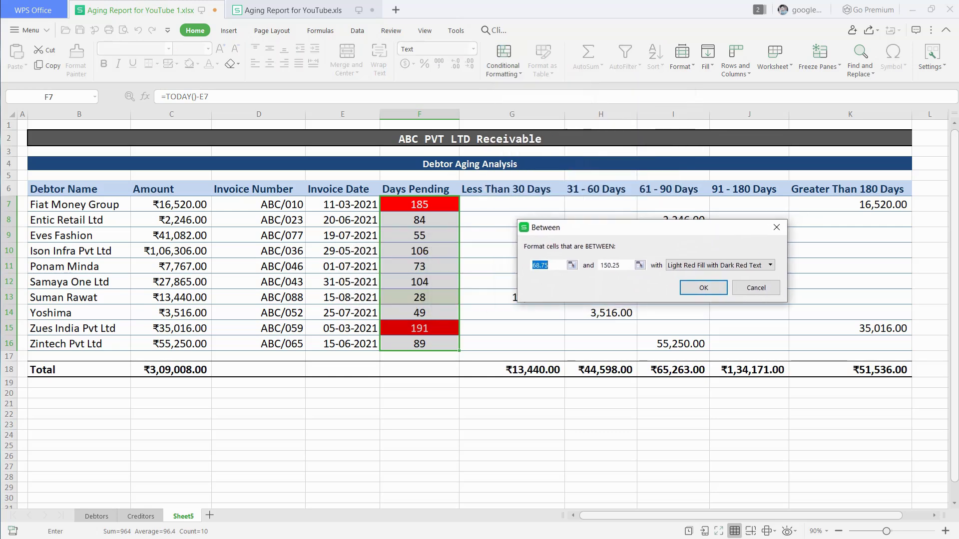
pyautogui.write('3')
pyautogui.write('1')
pyautogui.press('BackSpace')
pyautogui.write('60')
pyautogui.click(769, 265)
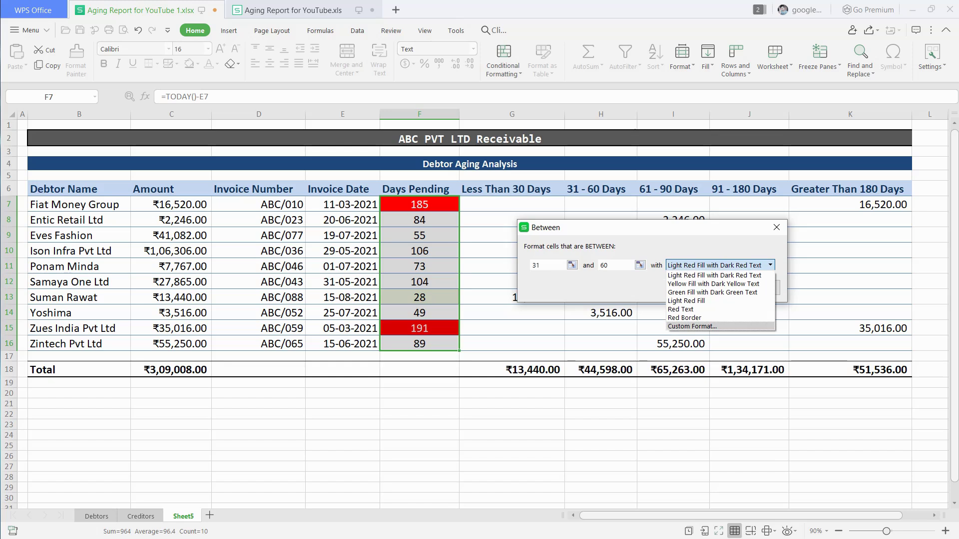
pyautogui.click(690, 327)
pyautogui.click(620, 214)
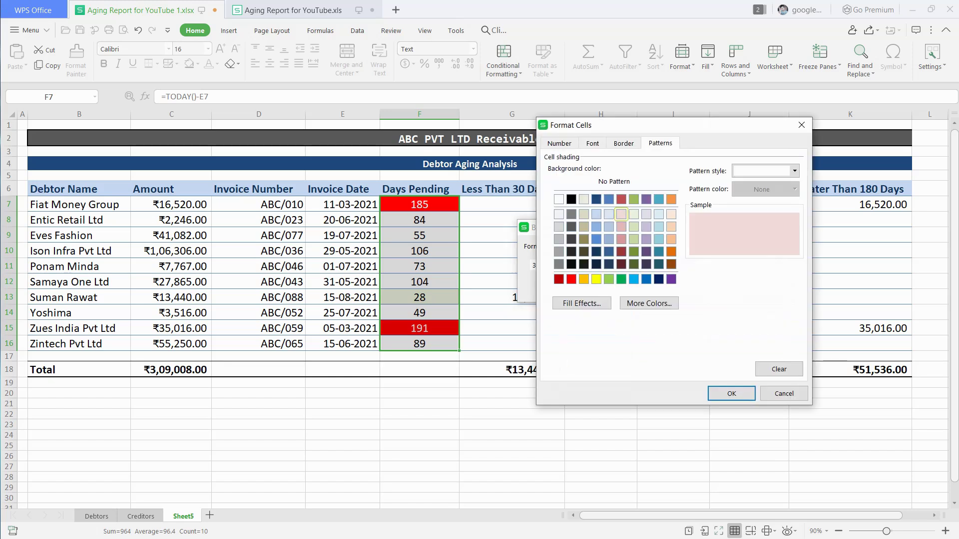
pyautogui.click(731, 393)
pyautogui.click(704, 288)
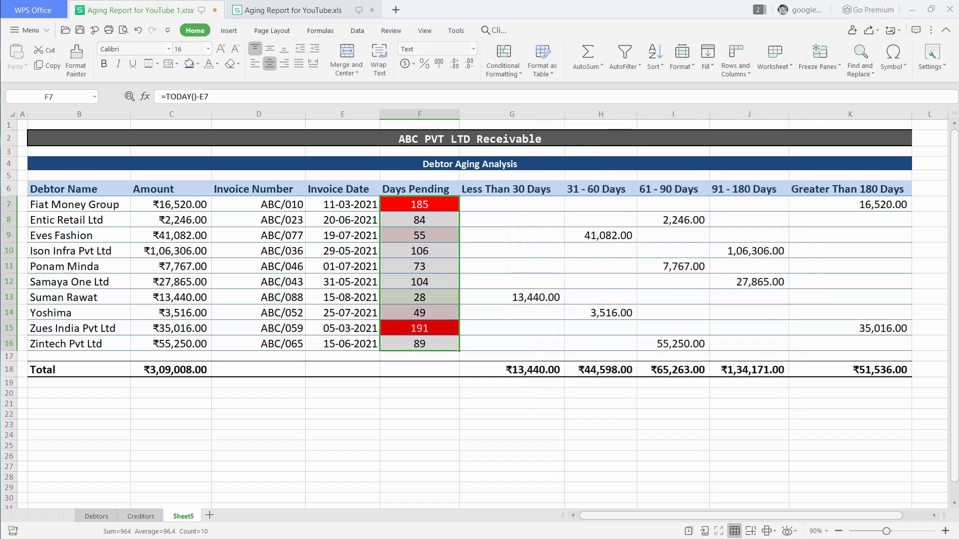
# Apply a light pink Between rule for 61–90 days and shade Less Than 30 Days pale green.
pyautogui.click(504, 60)
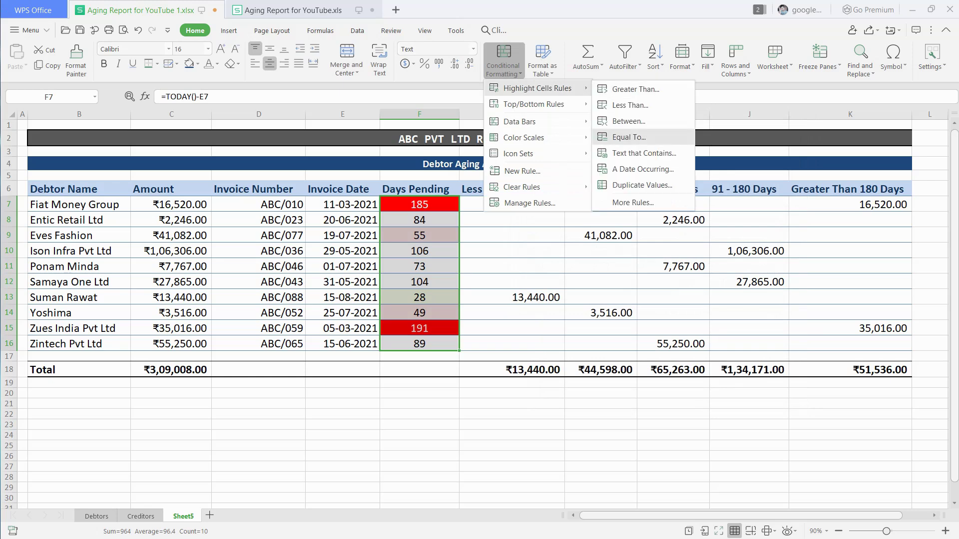
pyautogui.click(629, 121)
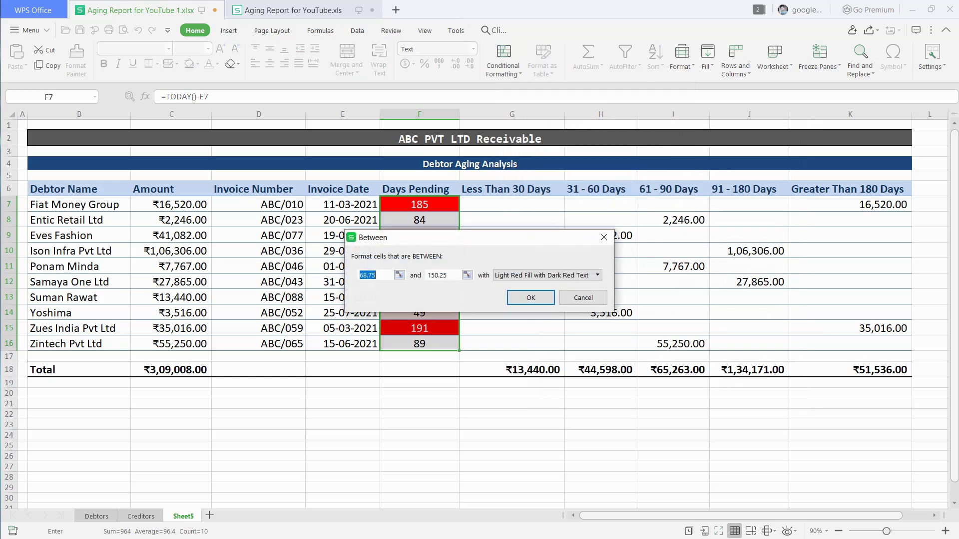
pyautogui.write('61')
pyautogui.press('Tab')
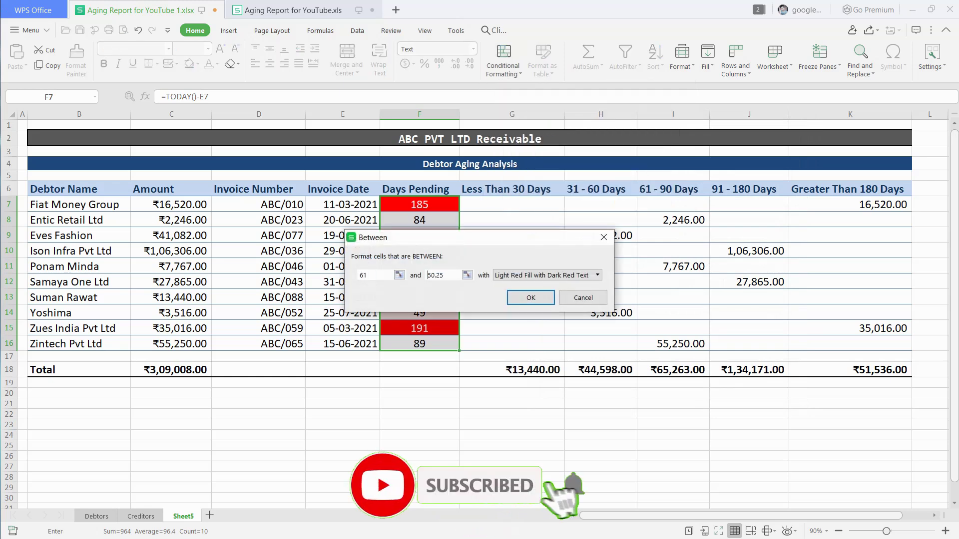
pyautogui.write('90')
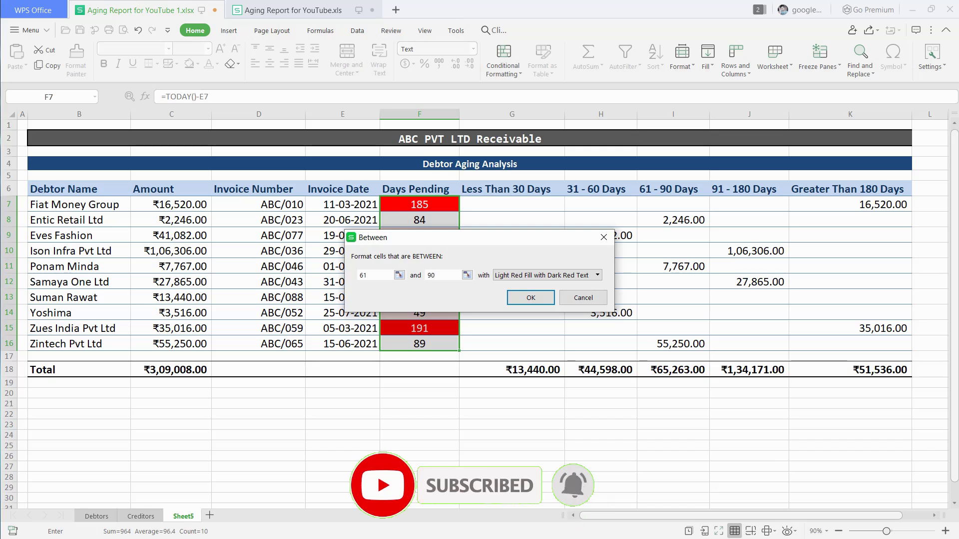
pyautogui.click(597, 275)
pyautogui.click(525, 337)
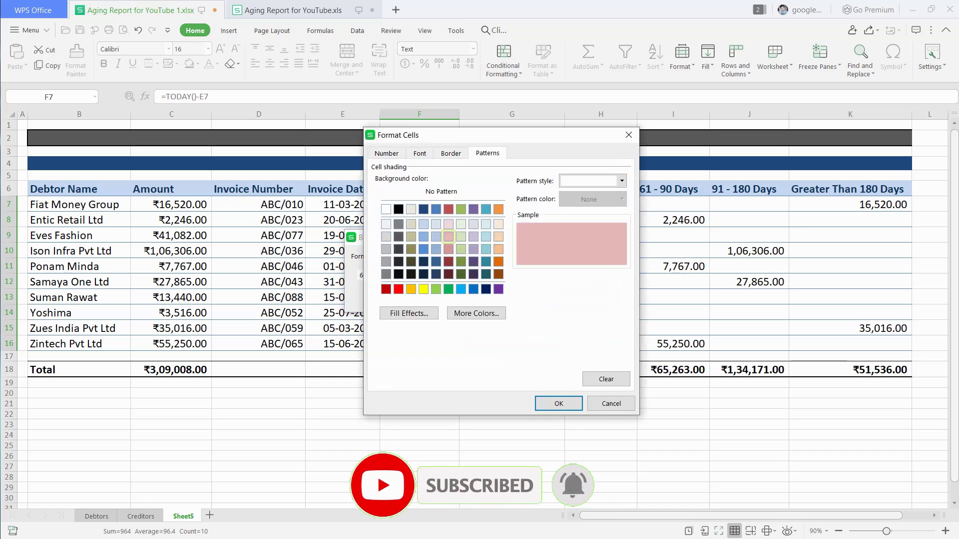
pyautogui.click(559, 404)
pyautogui.click(530, 295)
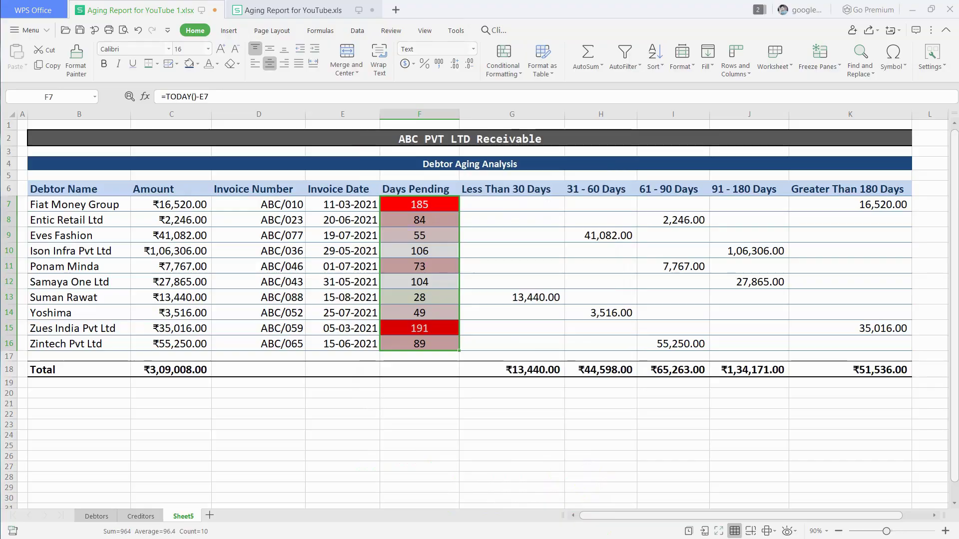
pyautogui.moveTo(512, 189); pyautogui.dragTo(512, 343)
pyautogui.click(198, 64)
# Fill the 31 - 60 Days column light pink and the 61 - 90 Days column pink.
pyautogui.click(256, 119)
pyautogui.moveTo(600, 188); pyautogui.dragTo(600, 344)
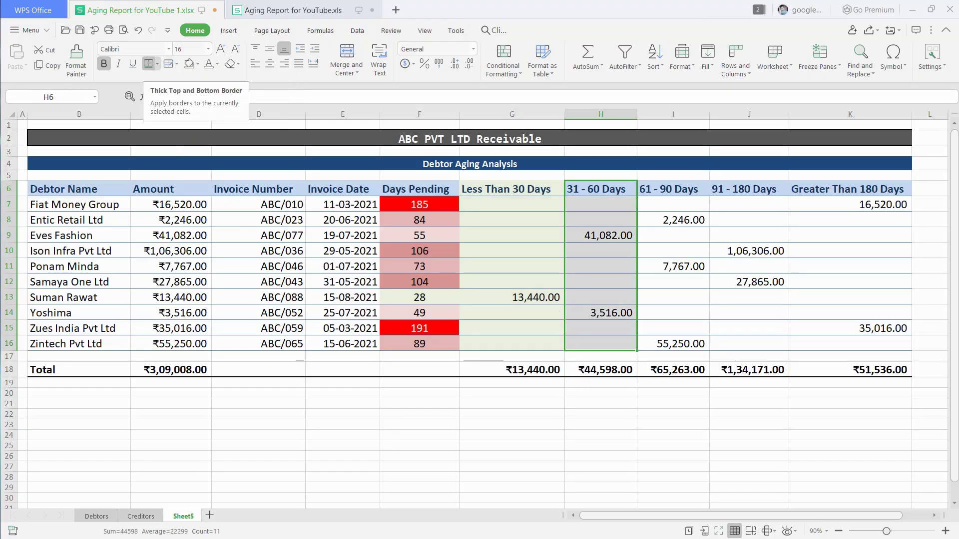
pyautogui.click(198, 64)
pyautogui.click(245, 123)
pyautogui.moveTo(673, 190); pyautogui.dragTo(672, 344)
pyautogui.click(198, 64)
pyautogui.click(245, 123)
# Fill 91 - 180 Days darker red and Greater Than 180 Days bright red.
pyautogui.moveTo(750, 188); pyautogui.dragTo(750, 344)
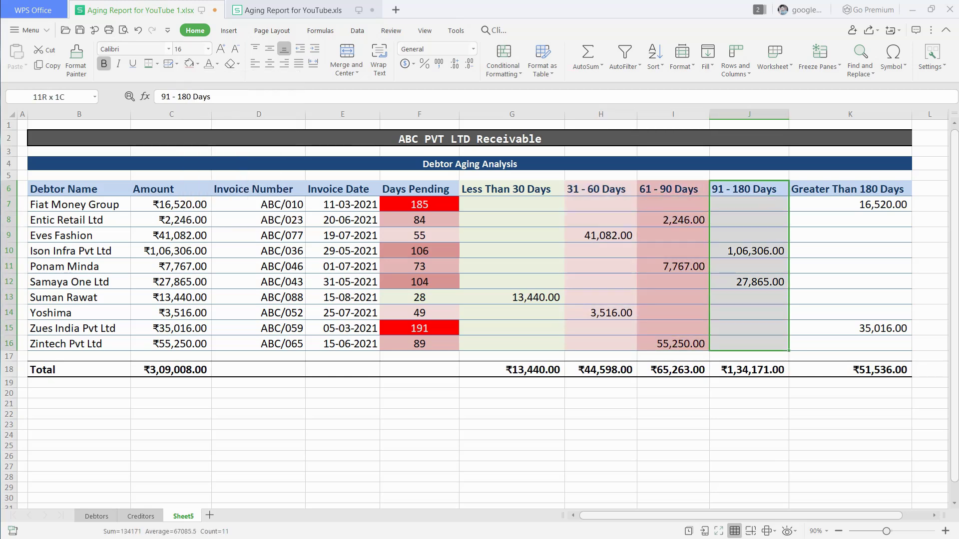
pyautogui.click(198, 64)
pyautogui.click(245, 136)
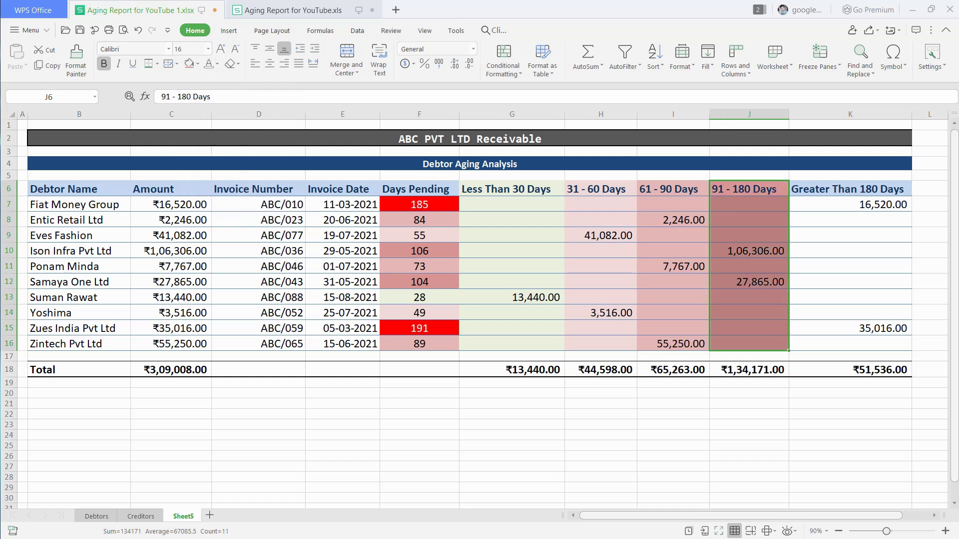
pyautogui.moveTo(851, 189); pyautogui.dragTo(850, 344)
pyautogui.click(198, 63)
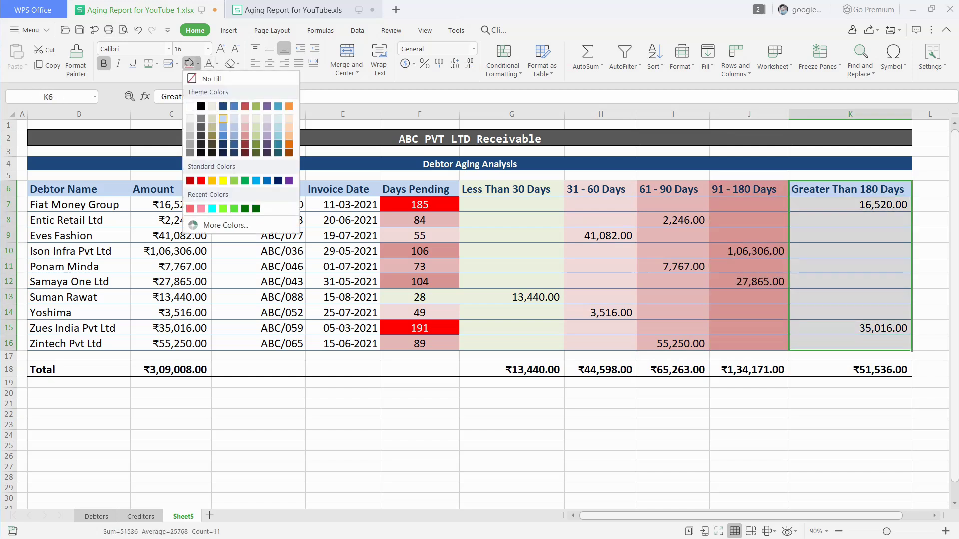
pyautogui.click(201, 180)
pyautogui.click(418, 393)
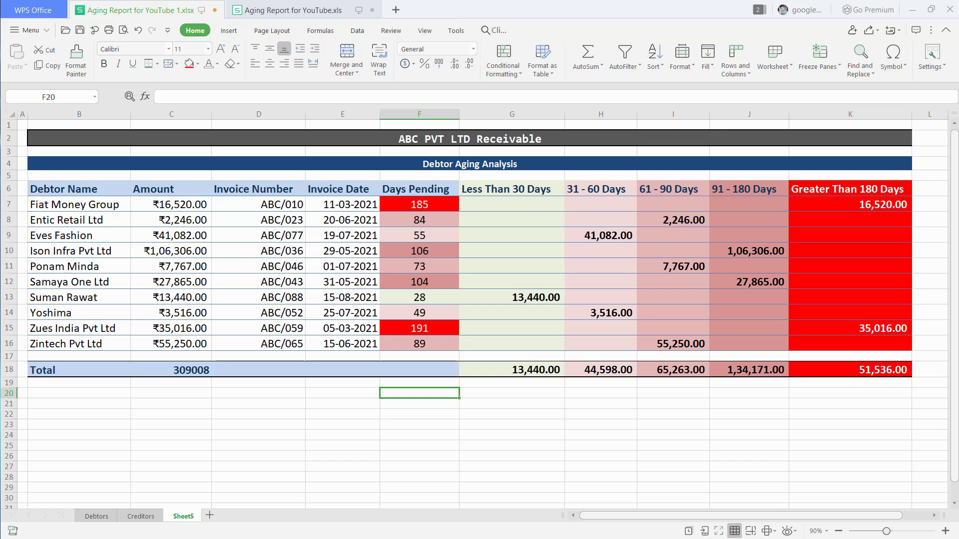
pyautogui.click(600, 424)
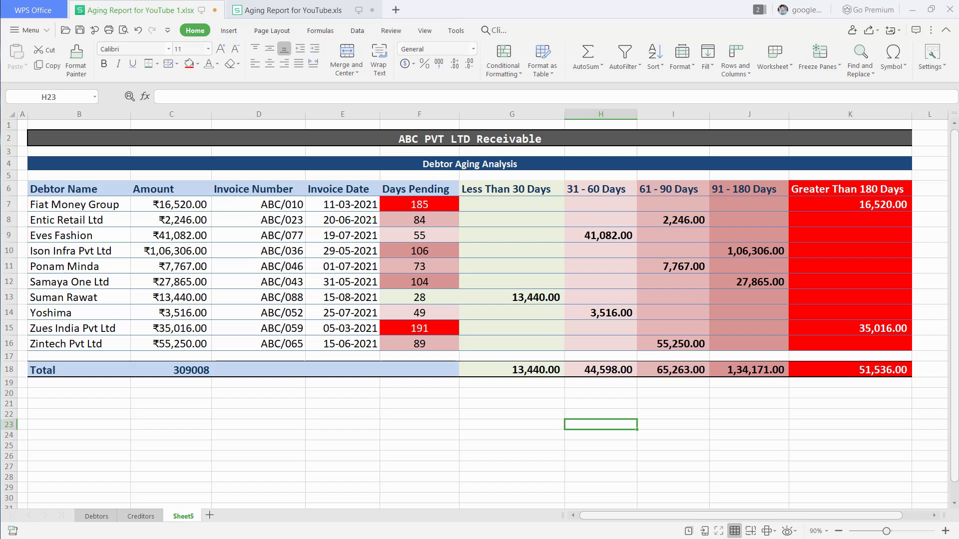
# Copy the whole Debtors Aging report and paste it into the Creditors Aging sheet.
pyautogui.hotkey('ctrl', 'a')
pyautogui.hotkey('ctrl', 'c')
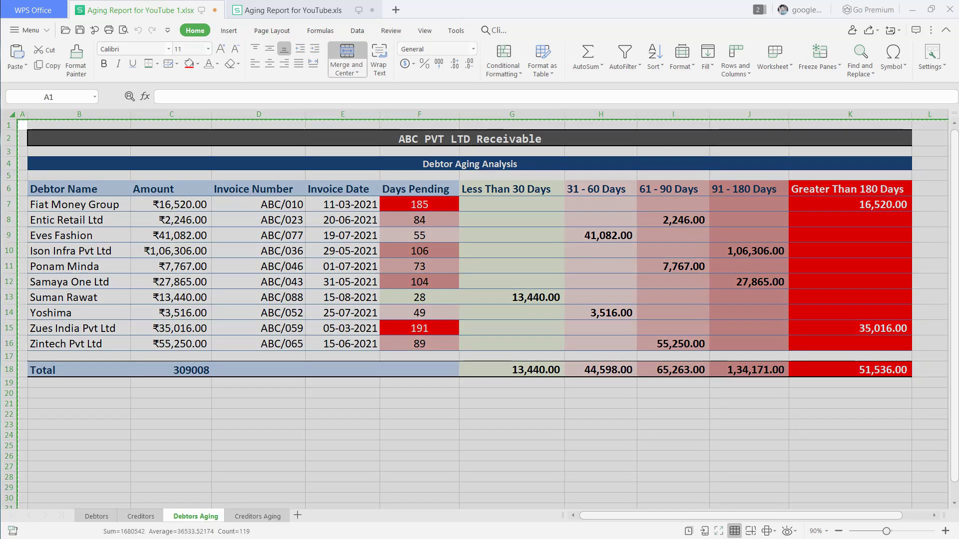
pyautogui.click(257, 516)
pyautogui.hotkey('ctrl', 'a')
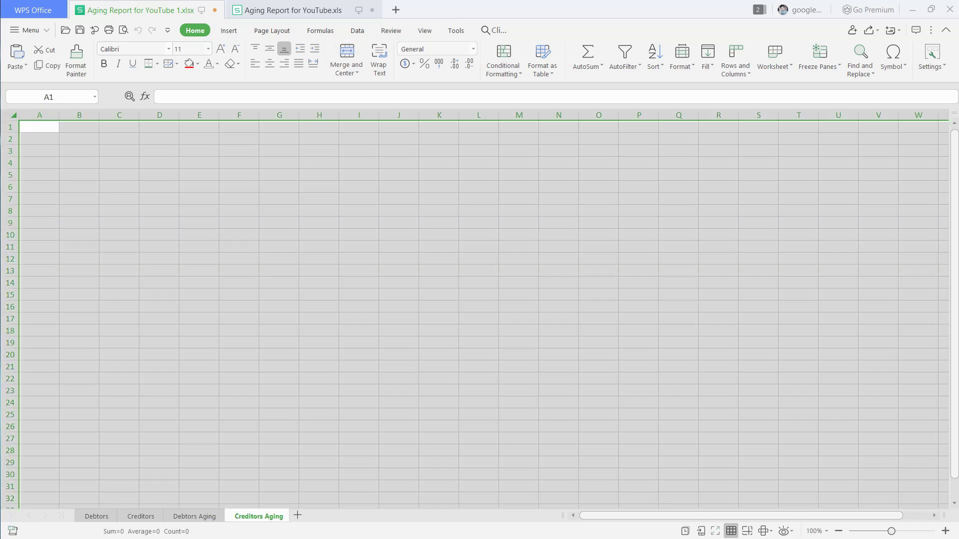
pyautogui.hotkey('ctrl', 'v')
# Change the B2 title to ABC PVT LTD Payable and start editing the B4 heading.
pyautogui.press('Right')
pyautogui.press('Down')
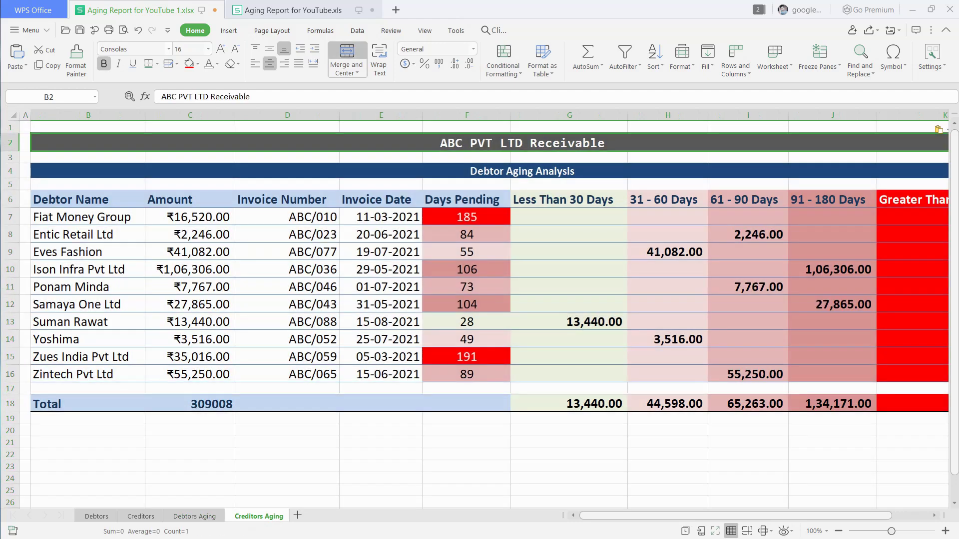
pyautogui.press('F2')
pyautogui.press('BackSpace')
pyautogui.press('BackSpace')
pyautogui.press('BackSpace')
pyautogui.press('BackSpace')
pyautogui.press('BackSpace')
pyautogui.press('BackSpace')
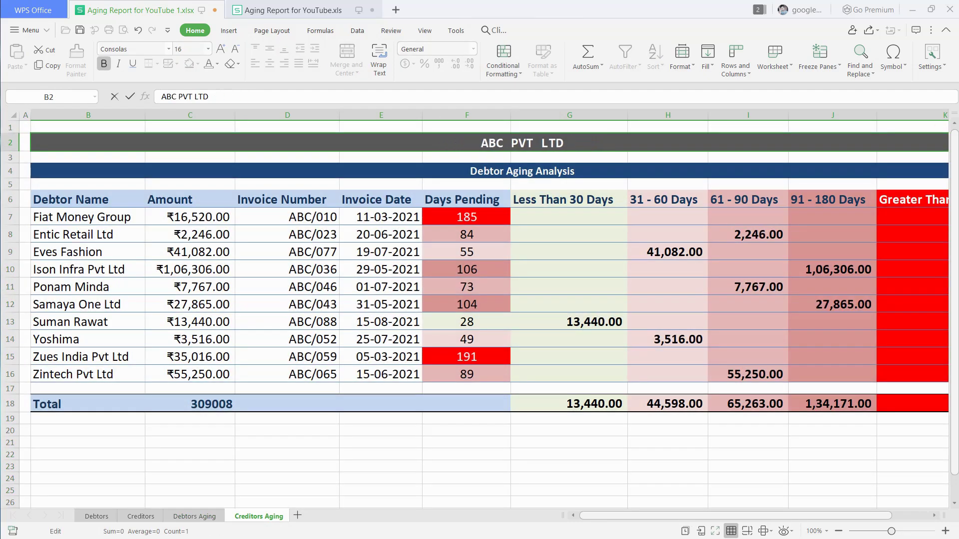
pyautogui.write(' Payable')
pyautogui.press('Return')
pyautogui.press('Down')
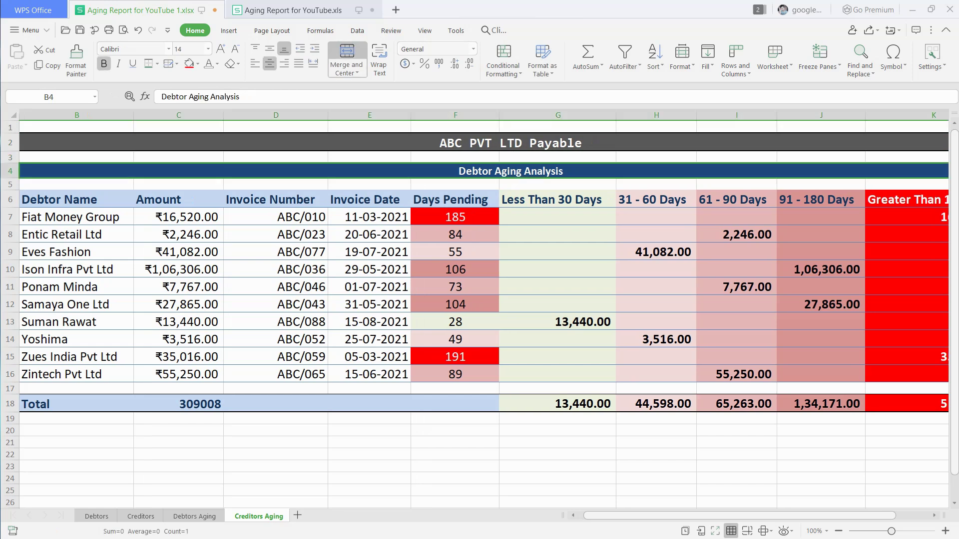
pyautogui.press('F2')
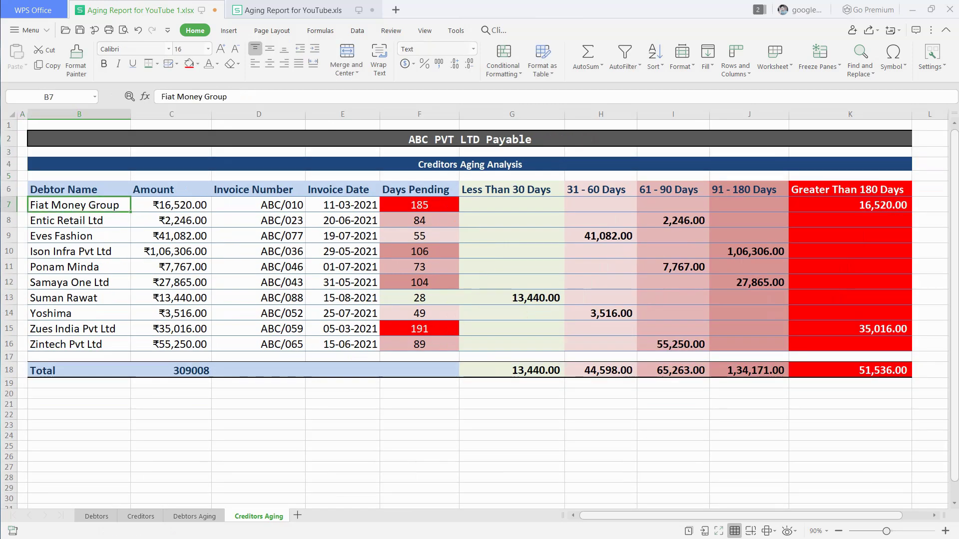
# Clear the old debtor details in B7:E16 and set the B6 heading to Creditor Name.
pyautogui.hotkey('shift', 'Right')
pyautogui.hotkey('shift', 'Right')
pyautogui.hotkey('shift', 'Right')
pyautogui.hotkey('shift', 'Down')
pyautogui.hotkey('shift', 'Down')
pyautogui.hotkey('shift', 'Down')
pyautogui.hotkey('shift', 'Down')
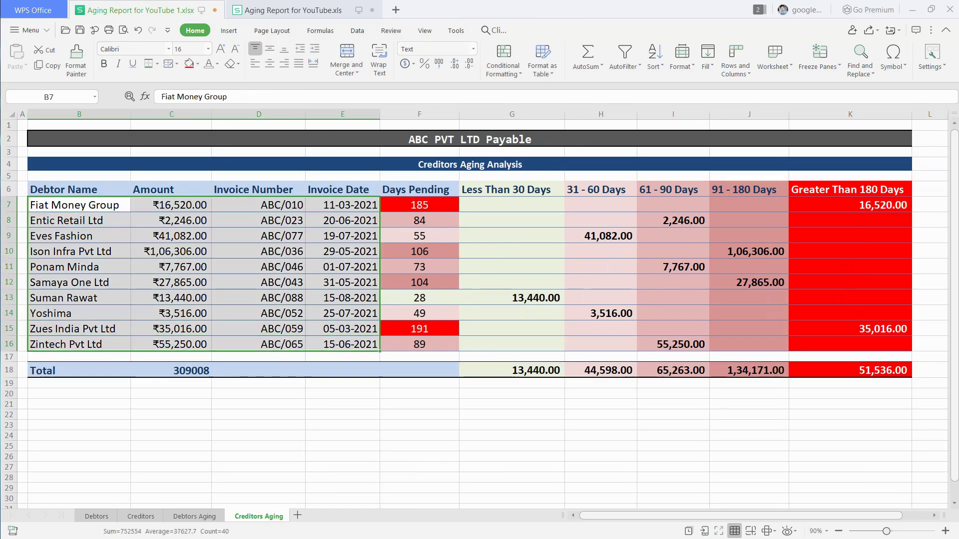
pyautogui.press('Delete')
pyautogui.press('Up')
pyautogui.write('Creditor Name')
pyautogui.press('Return')
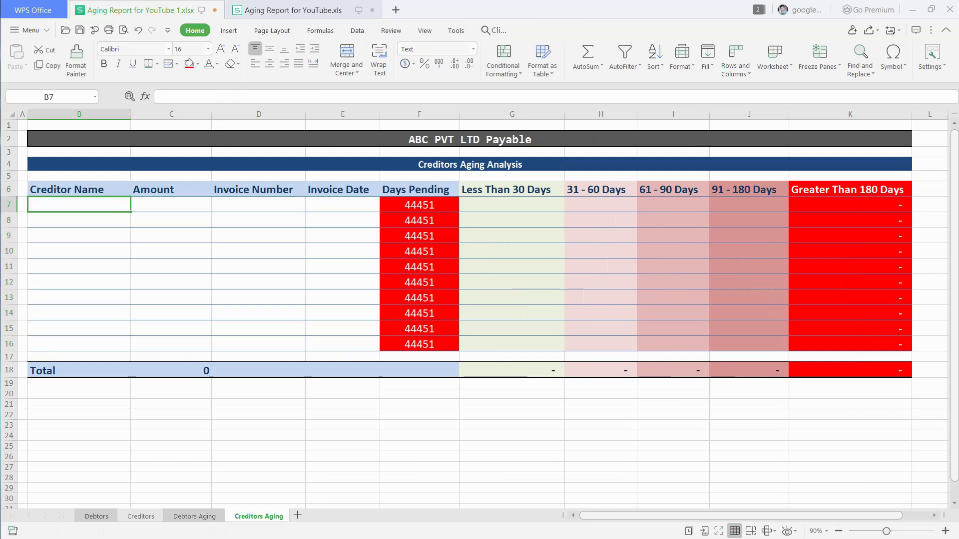
# Copy creditor details B3:E12 from the Creditors sheet into B7 of Creditors Aging.
pyautogui.hotkey('ctrl', 'pageup')
pyautogui.hotkey('ctrl', 'pageup')
pyautogui.hotkey('shift', 'Right')
pyautogui.hotkey('shift', 'Right')
pyautogui.hotkey('shift', 'Right')
pyautogui.hotkey('shift', 'Down')
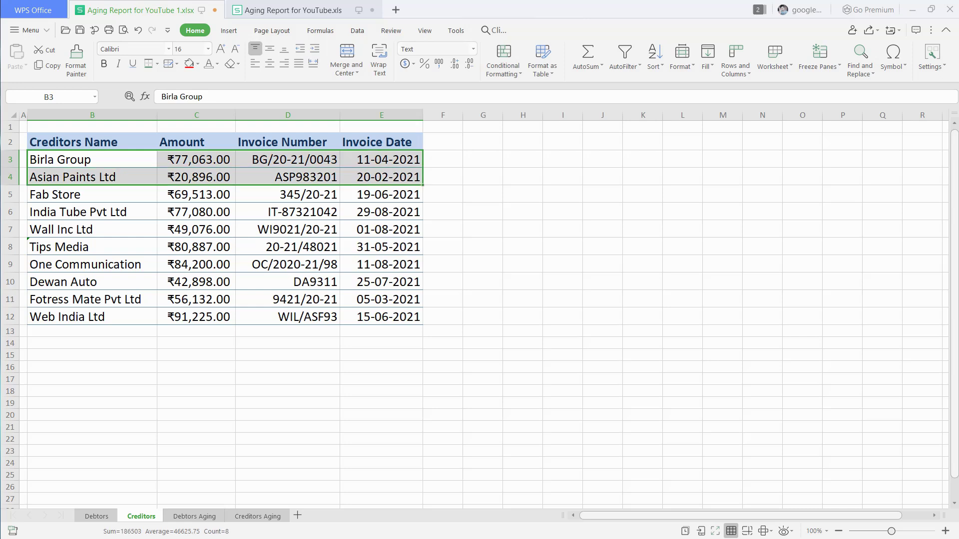
pyautogui.hotkey('shift', 'Down')
pyautogui.hotkey('shift', 'Down')
pyautogui.hotkey('shift', 'Down')
pyautogui.hotkey('shift', 'Down')
pyautogui.hotkey('shift', 'Down')
pyautogui.hotkey('shift', 'Down')
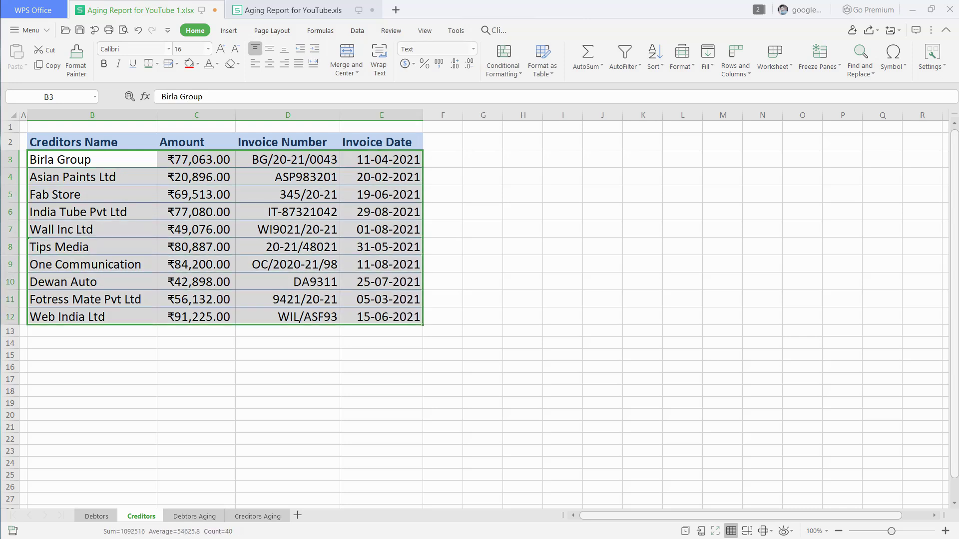
pyautogui.hotkey('ctrl', 'c')
pyautogui.hotkey('ctrl', 'pagedown')
pyautogui.hotkey('ctrl', 'pagedown')
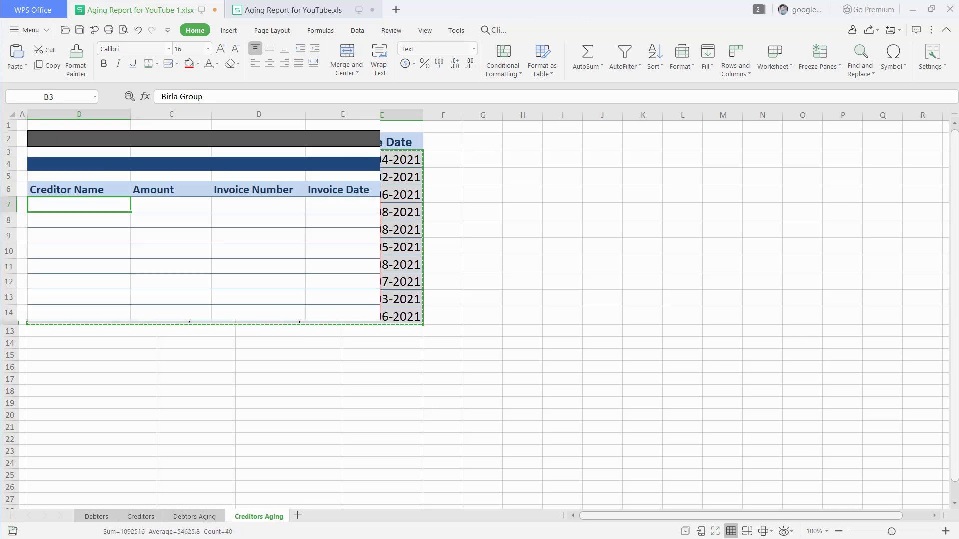
pyautogui.hotkey('ctrl', 'v')
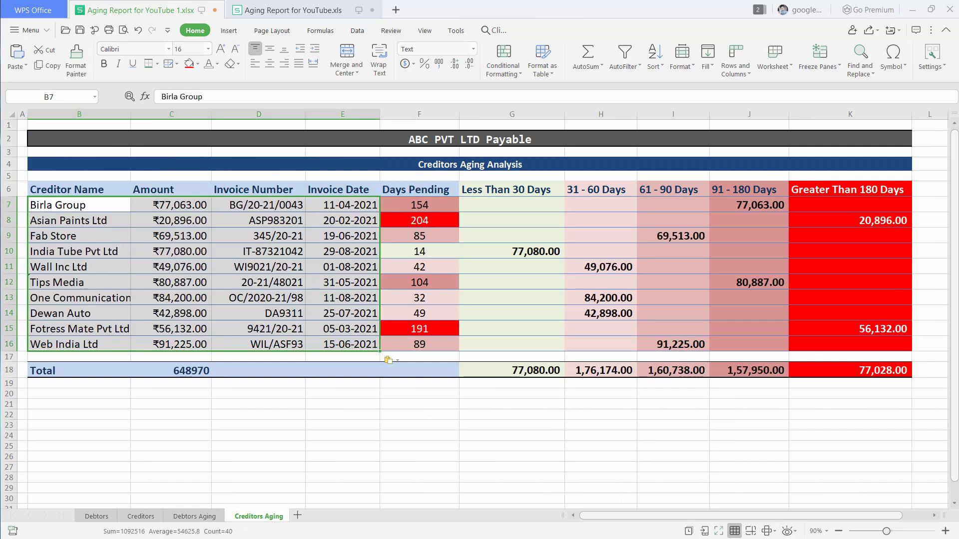
pyautogui.click(512, 446)
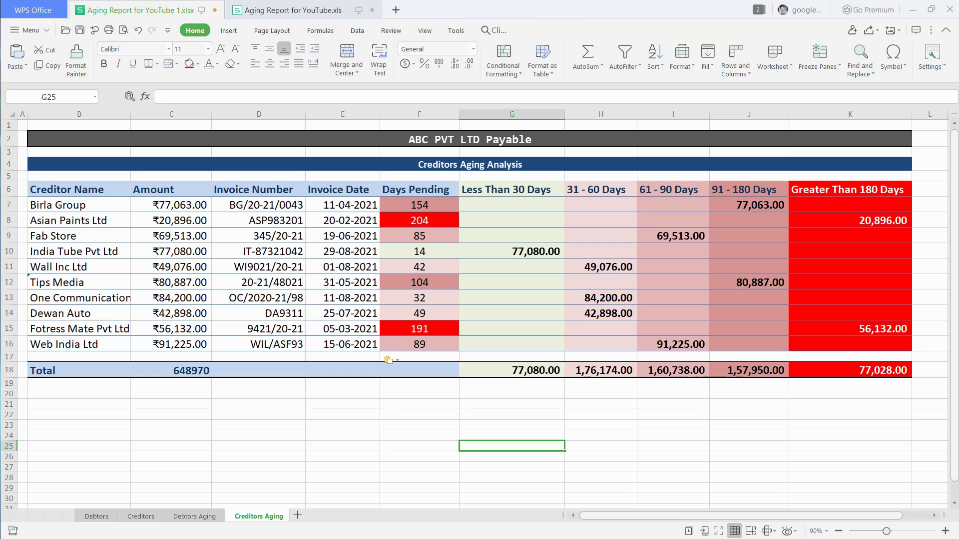
pyautogui.click(343, 393)
pyautogui.hotkey('ctrl', 'Up')
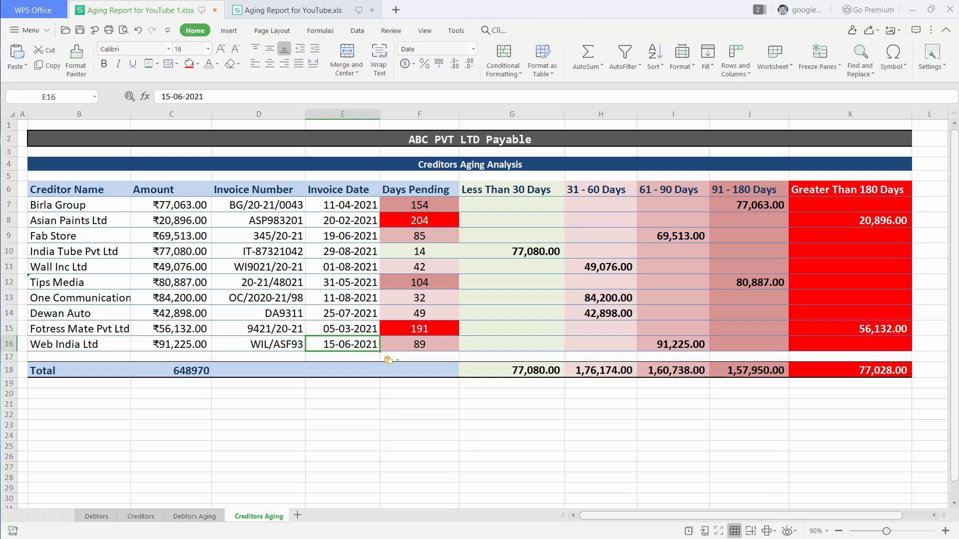